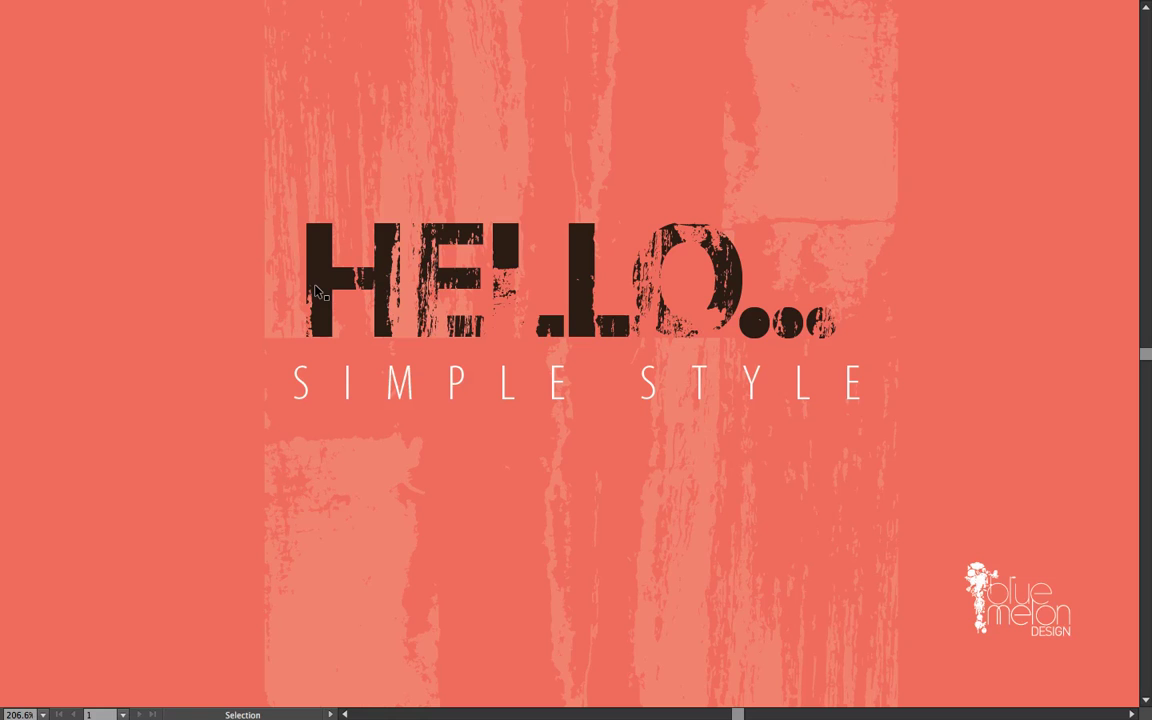
Preview the wood_B&W_flattened.jpg file on the desktop, then return to Illustrator
key(F11)
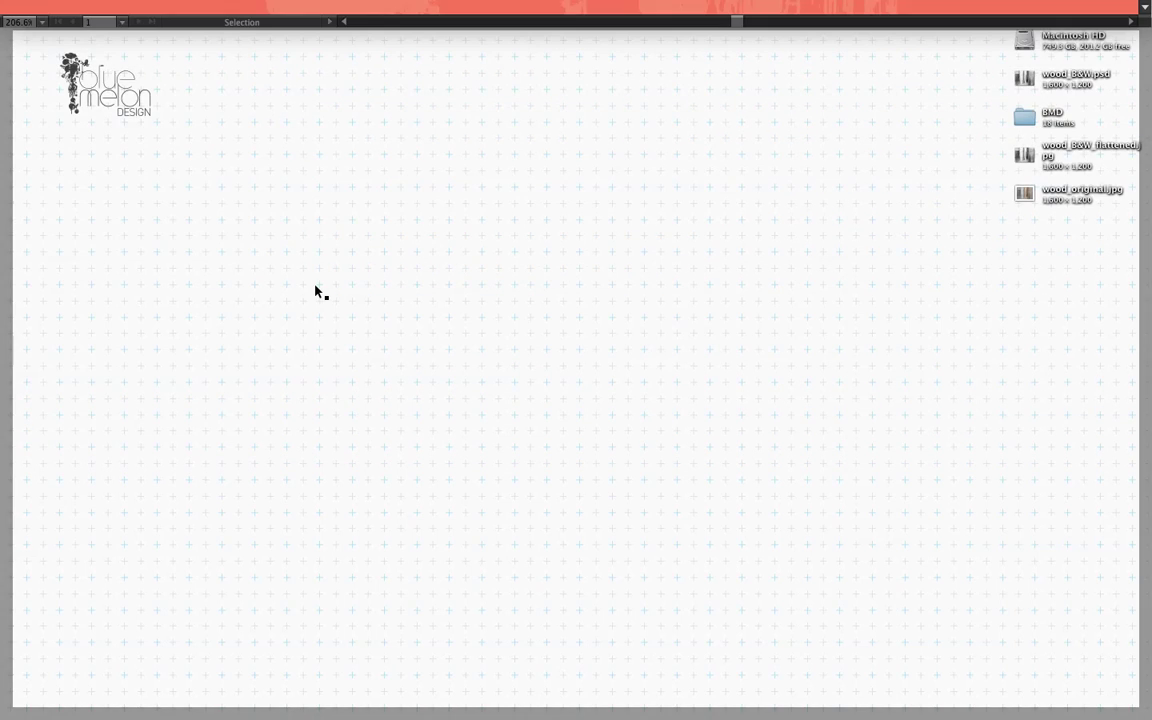
key(F11)
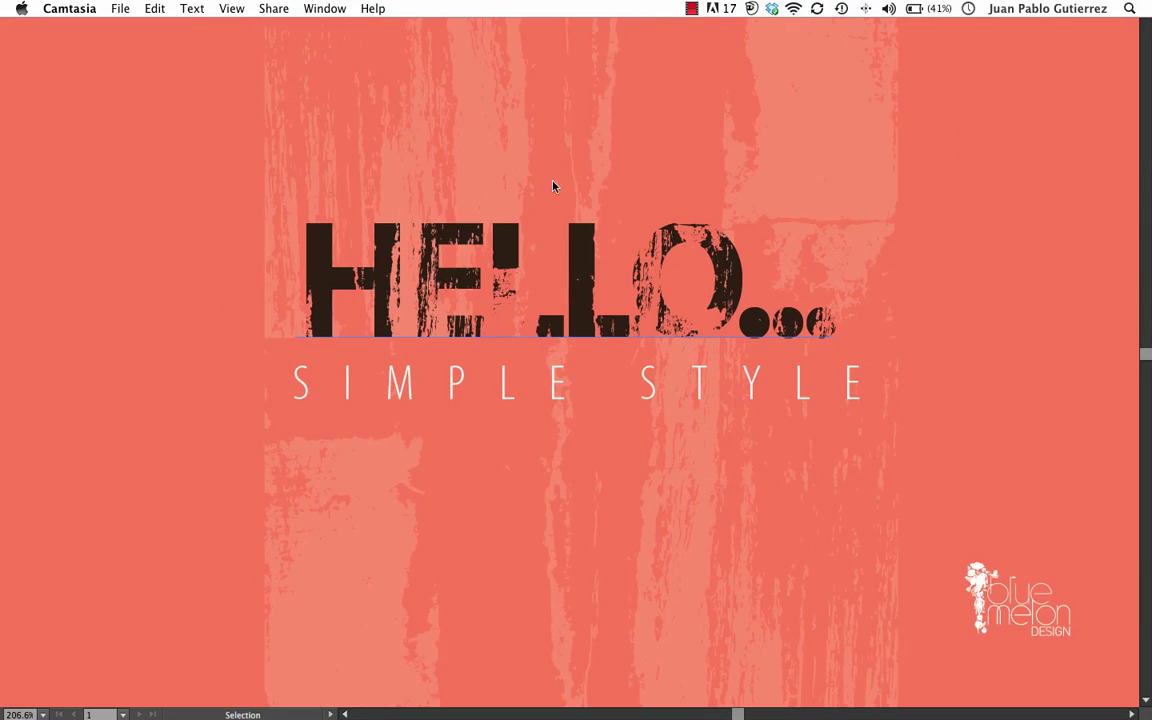
key(F11)
click(329, 240)
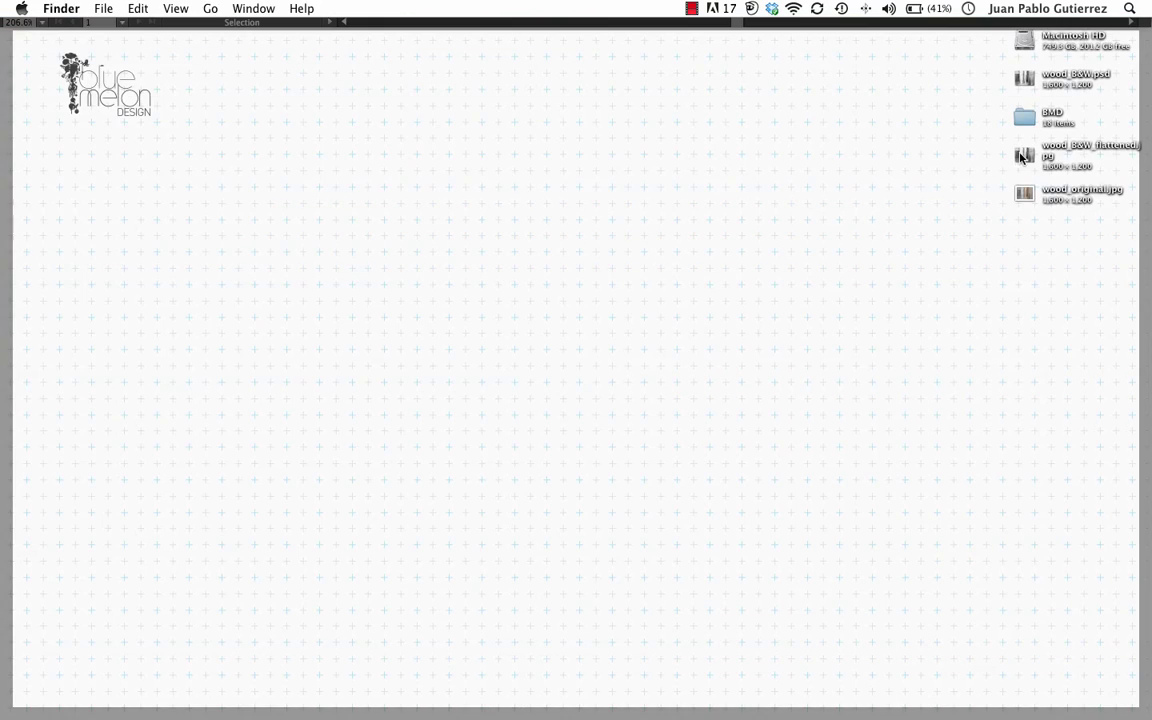
drag(918, 146, 1030, 128)
key(space)
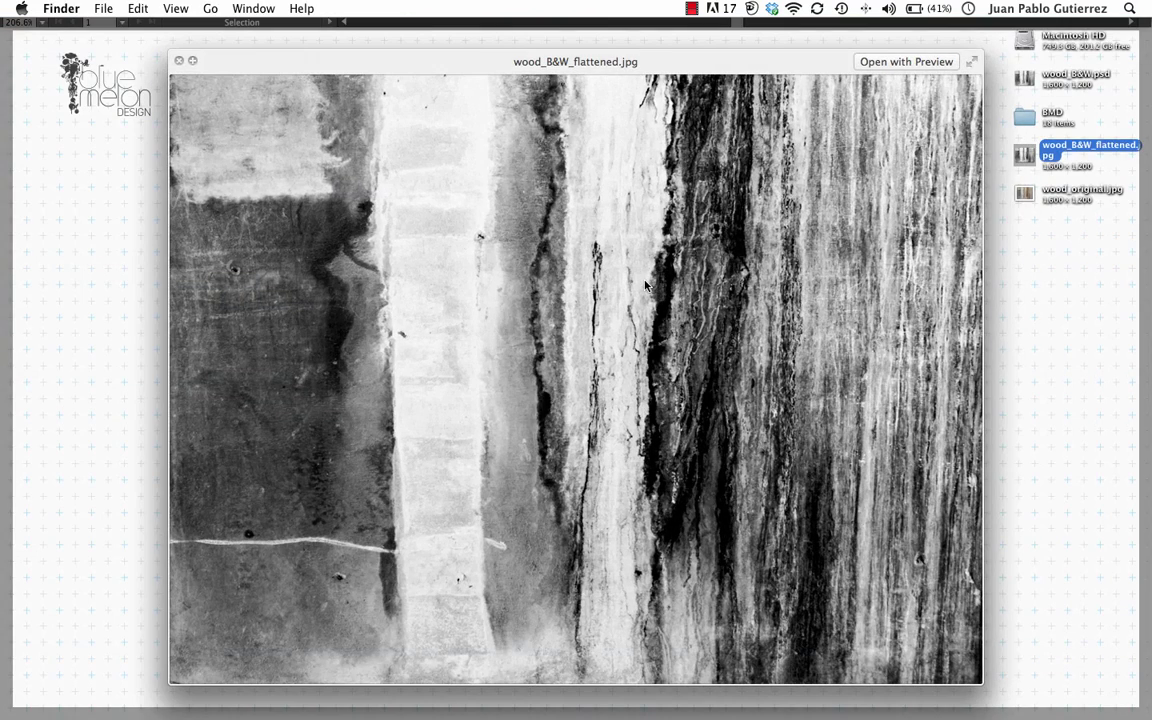
key(space)
key(space)
key(space)
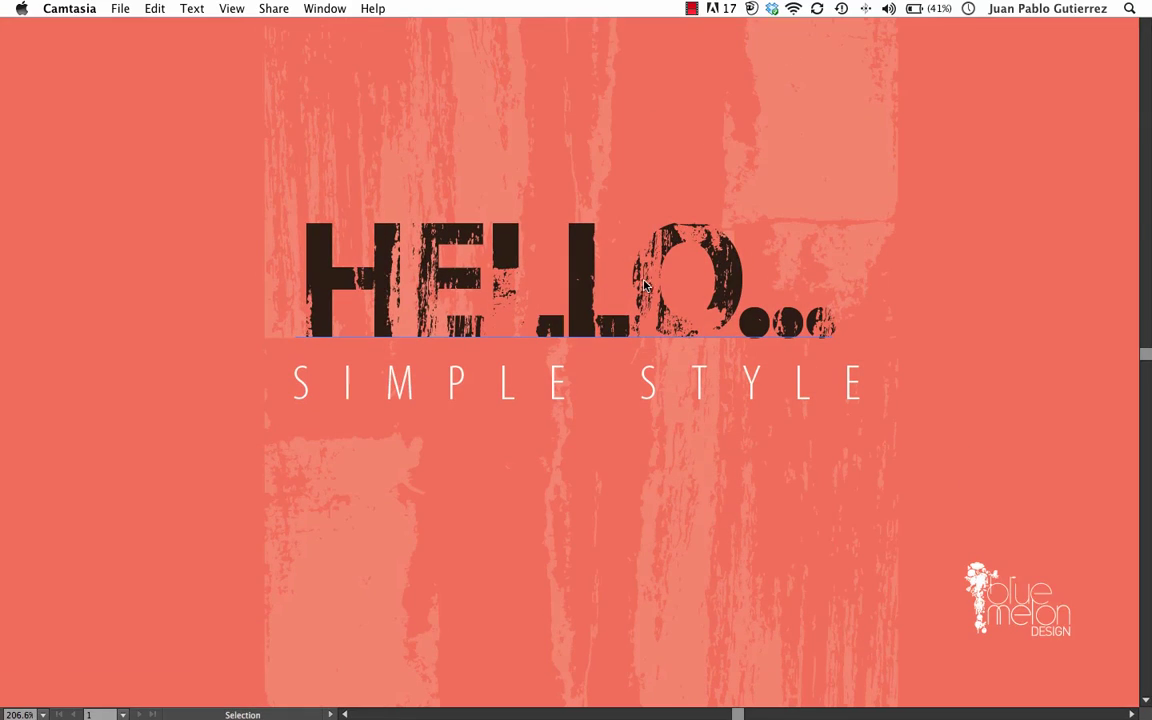
click(220, 299)
Create a new A4 landscape document, 297 × 210 mm
key(a)
key(super+n)
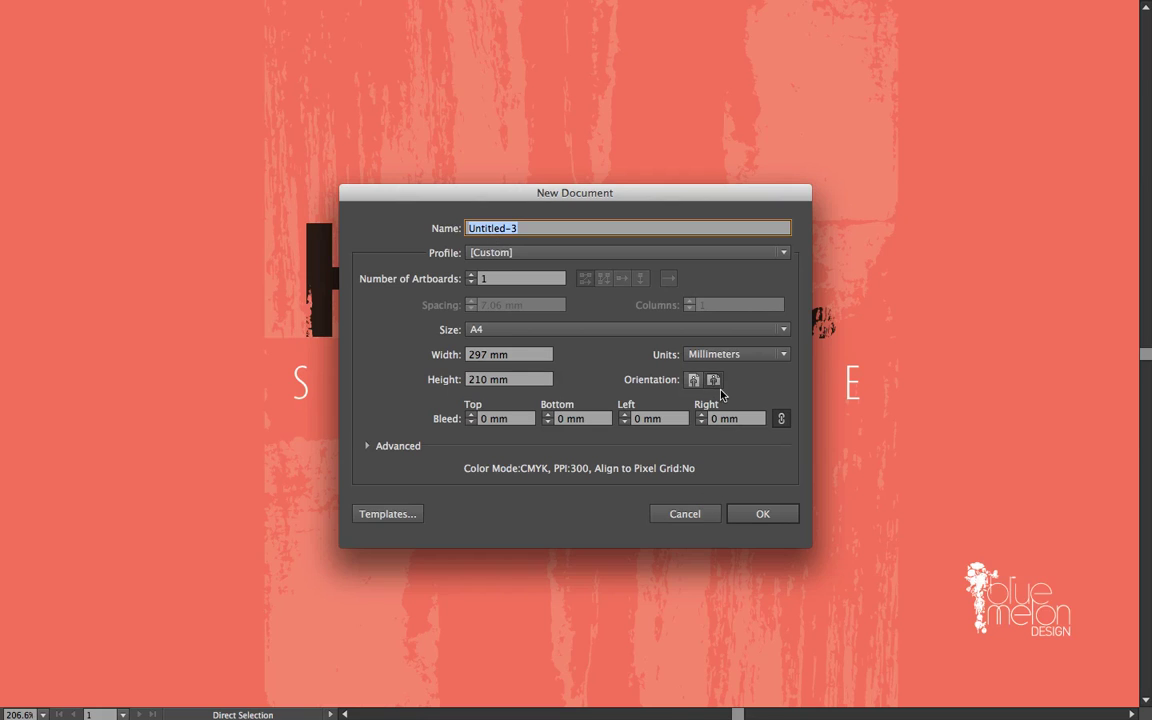
click(762, 514)
Restore the tool panels, leave full-screen mode and fit the artboard in the window
key(Tab)
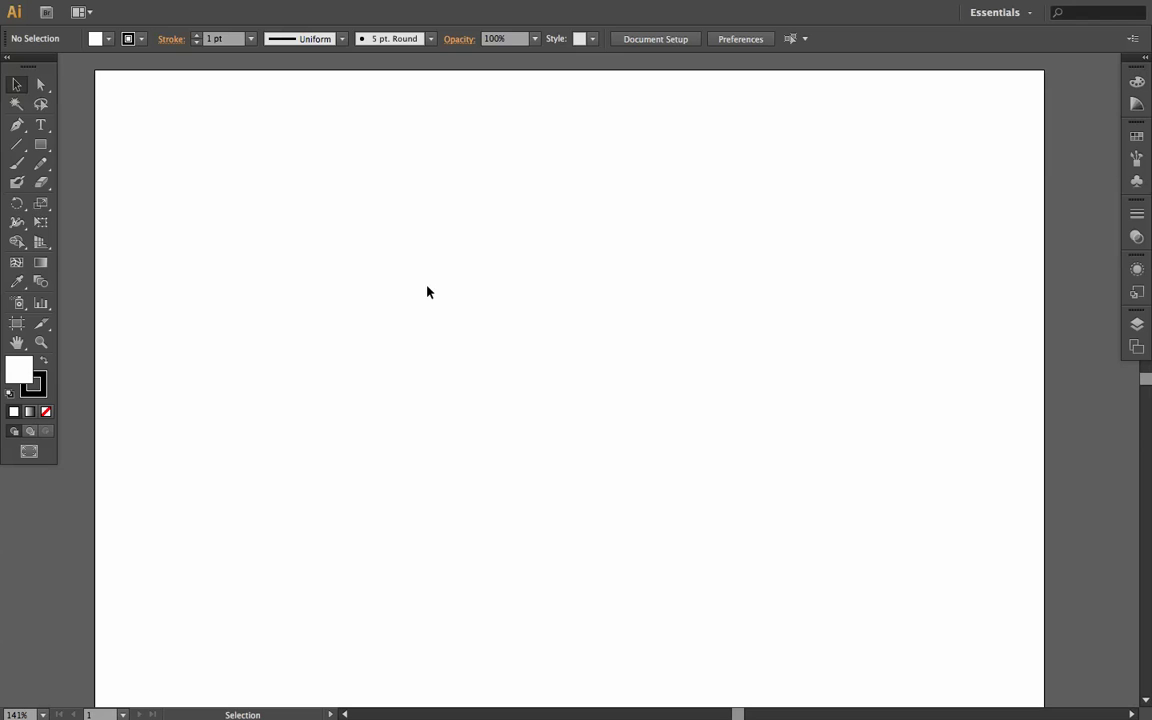
key(Tab)
key(Tab)
key(a)
key(f)
key(h)
mouse_move(515, 268)
mouse_down()
mouse_move(465, 288)
mouse_move(494, 278)
mouse_up()
key(v)
key(super+0)
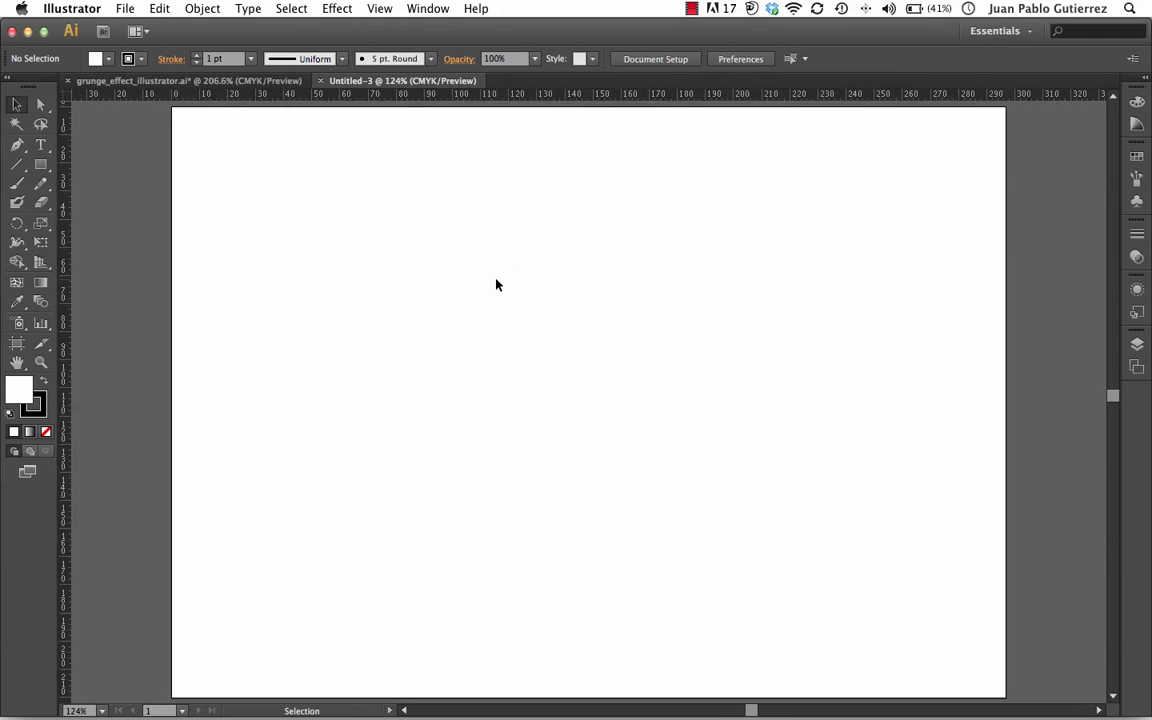
key(super+0)
Place wood_B&W_flattened.jpg from the Desktop onto the Untitled-3 artboard
click(125, 8)
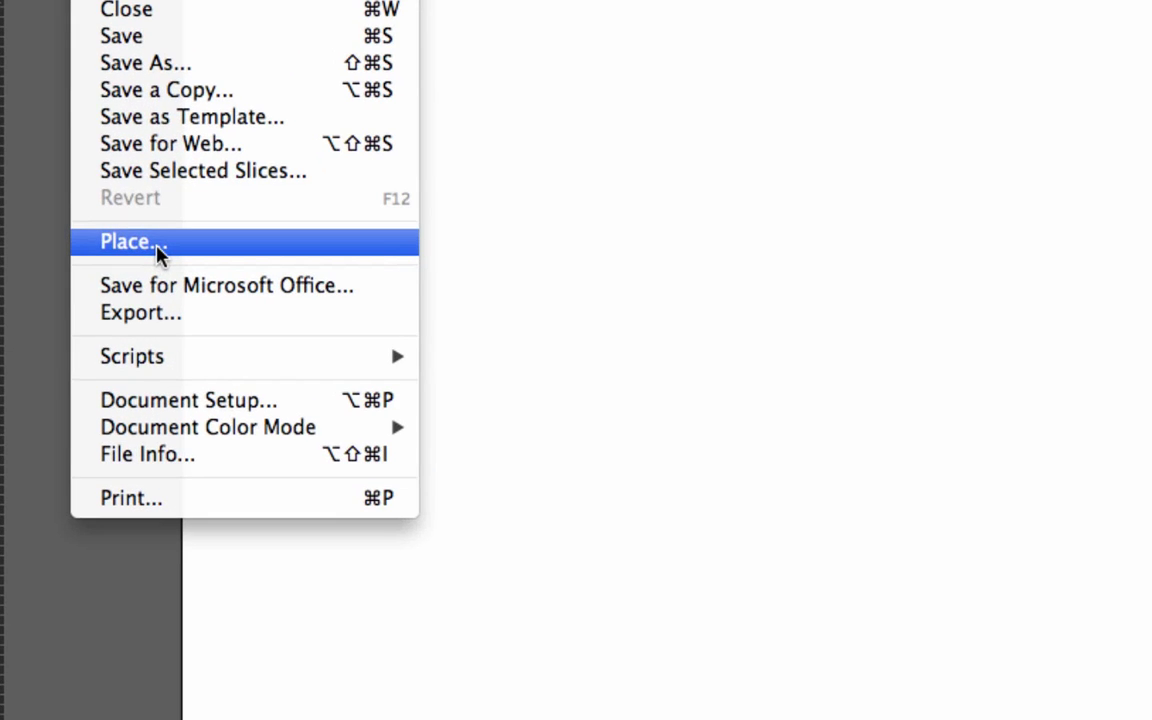
click(157, 243)
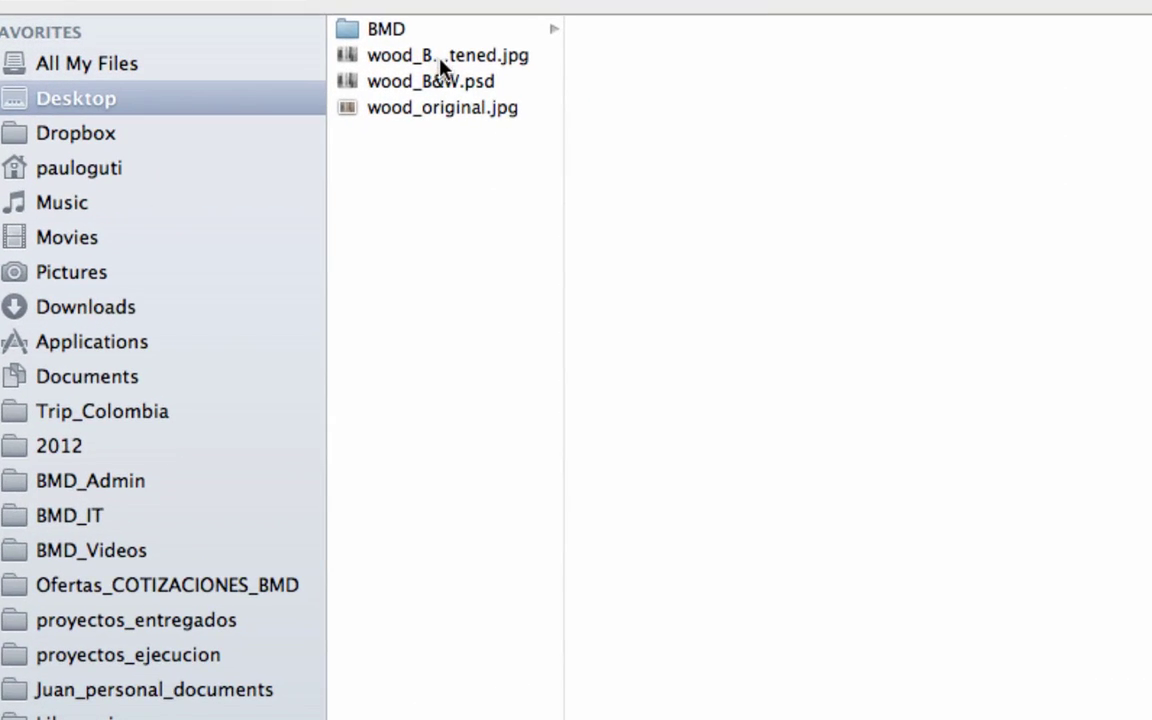
click(441, 60)
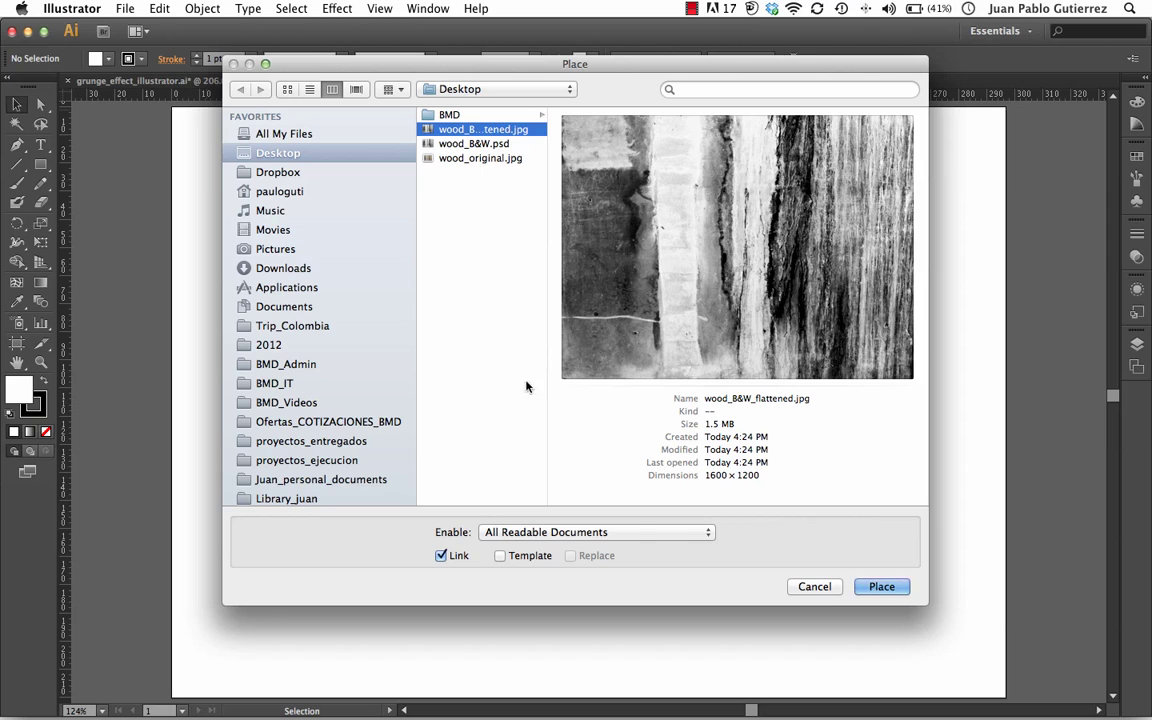
click(881, 587)
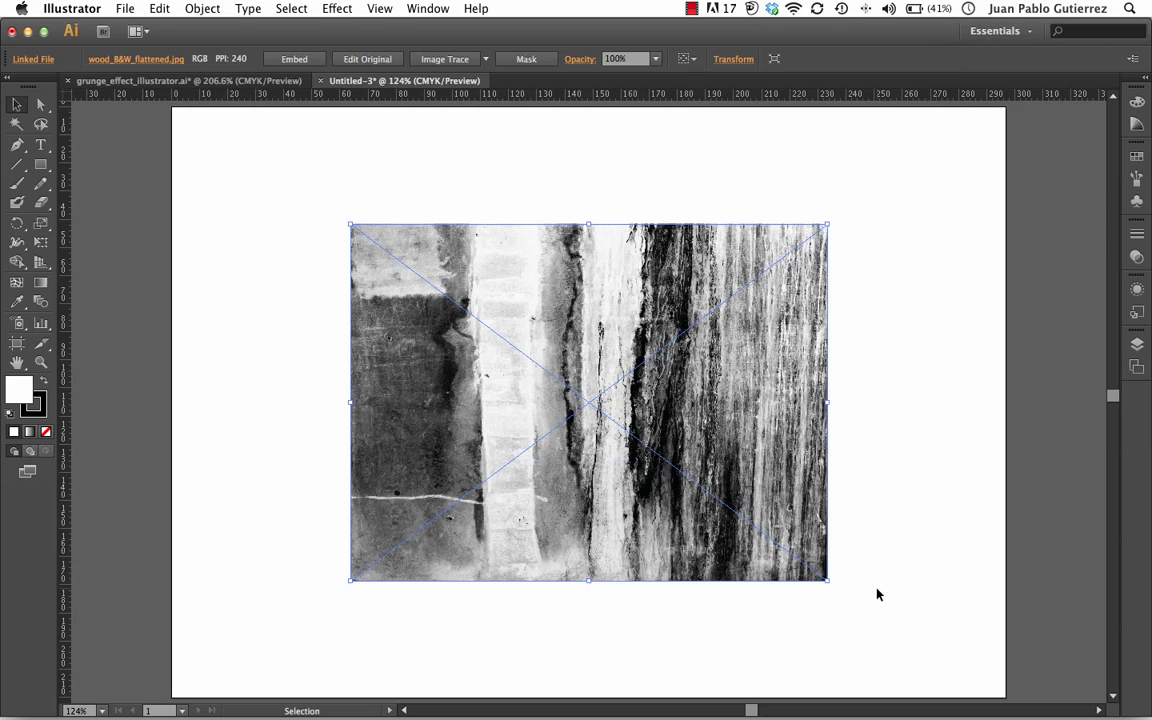
click(874, 509)
click(795, 455)
click(966, 443)
click(683, 392)
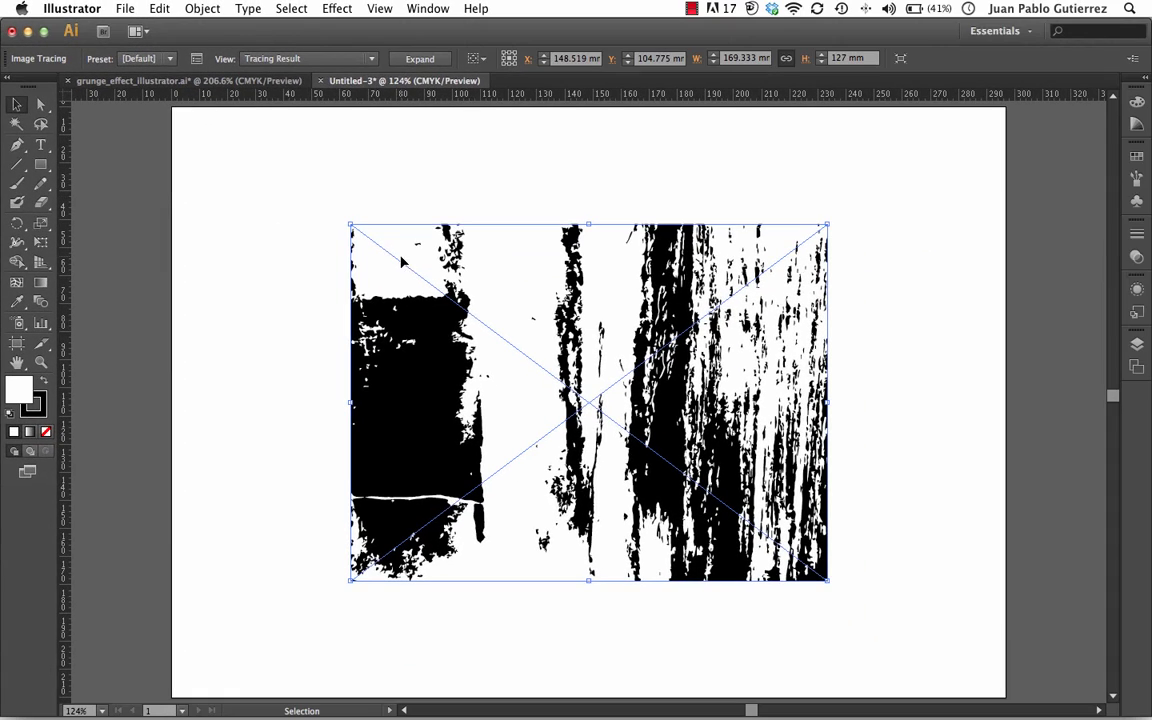
Open the Image Trace panel from the Window menu and dock it beside the wood texture
click(196, 58)
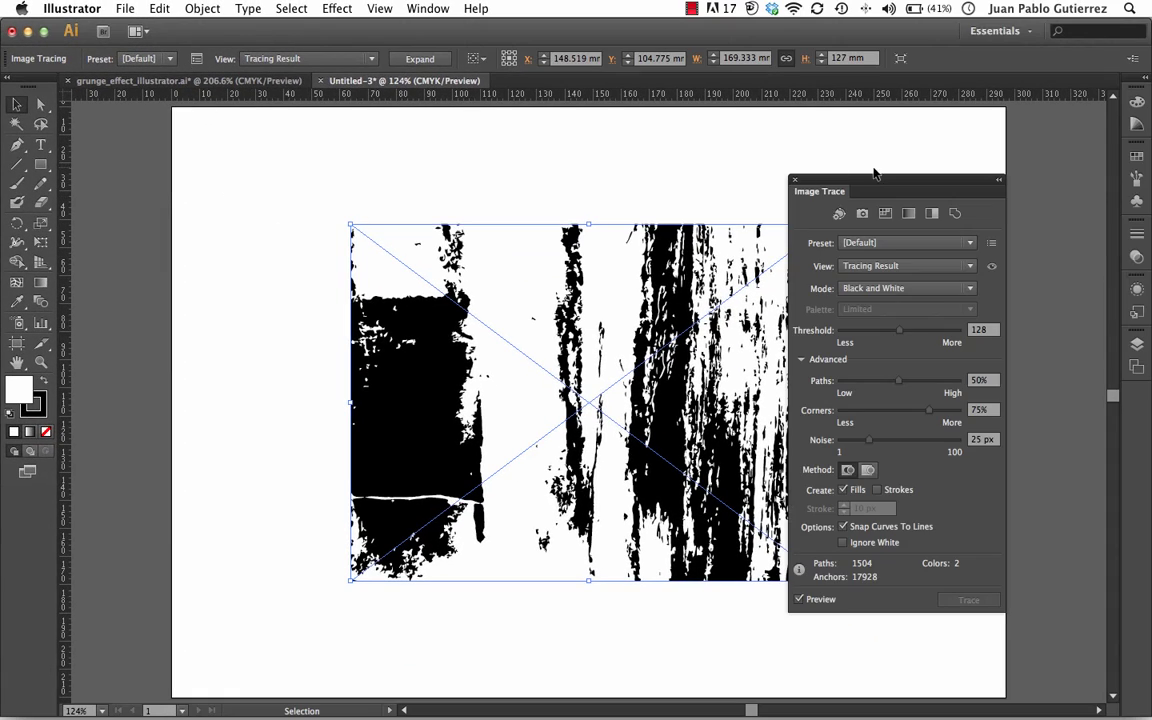
mouse_move(874, 176)
mouse_down()
mouse_move(634, 136)
mouse_move(683, 144)
mouse_up()
click(606, 143)
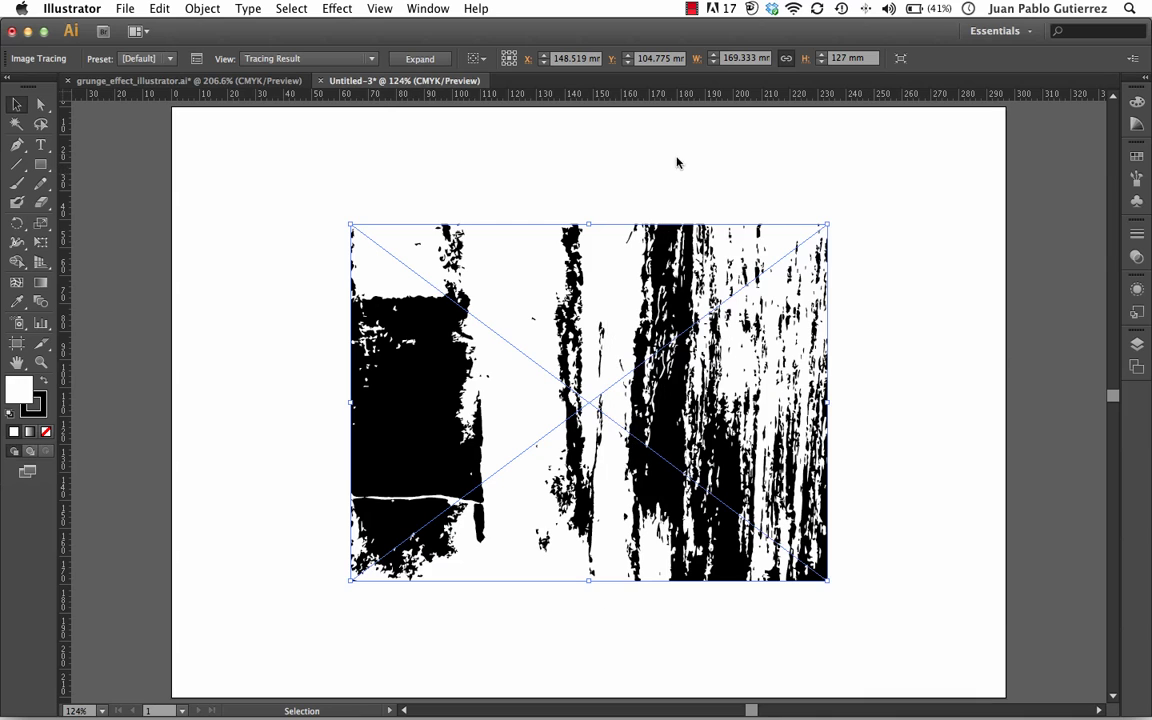
click(428, 8)
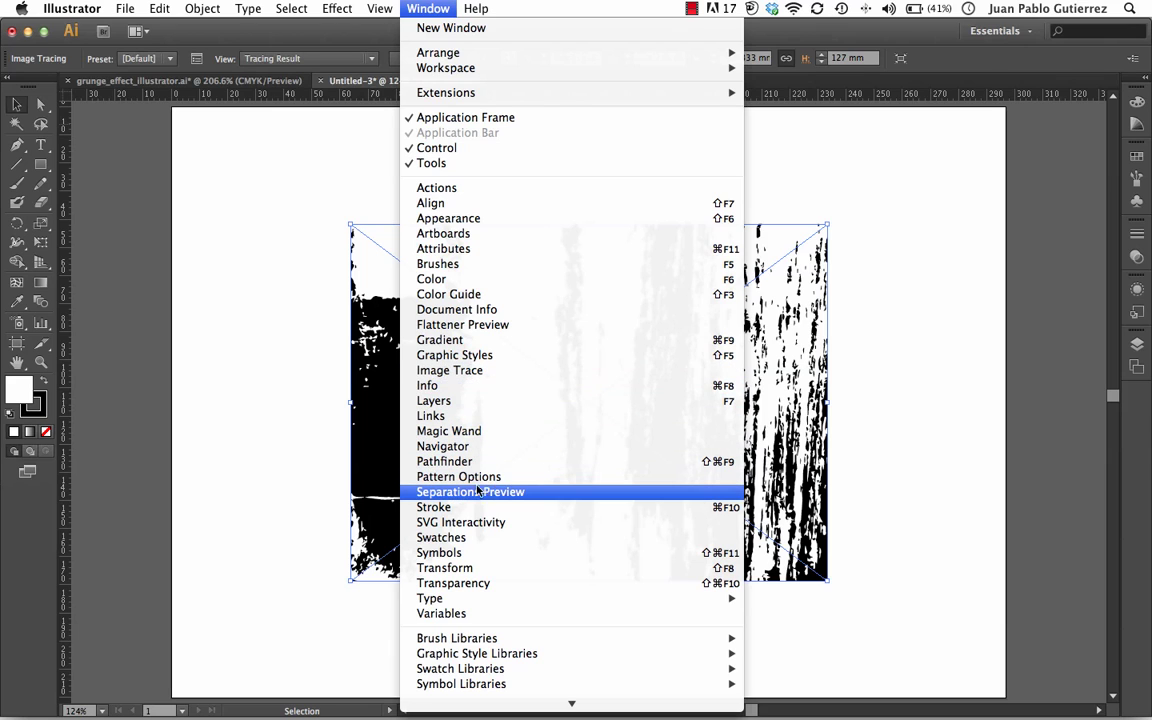
click(452, 370)
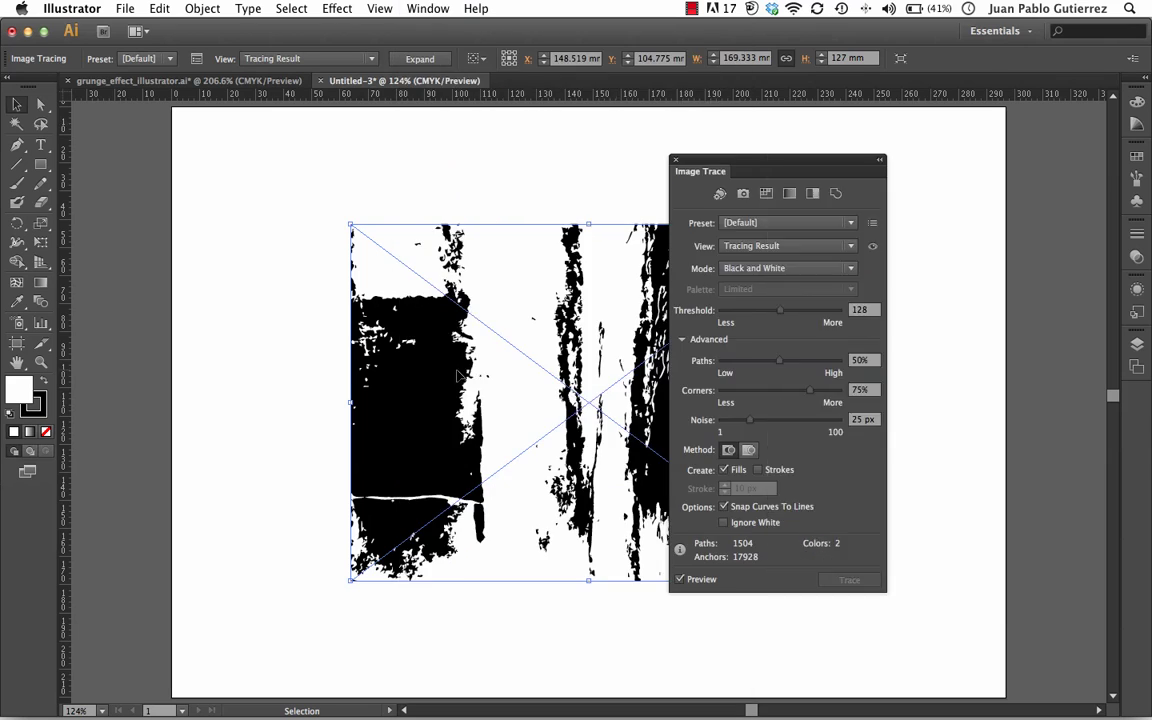
drag(748, 162, 890, 159)
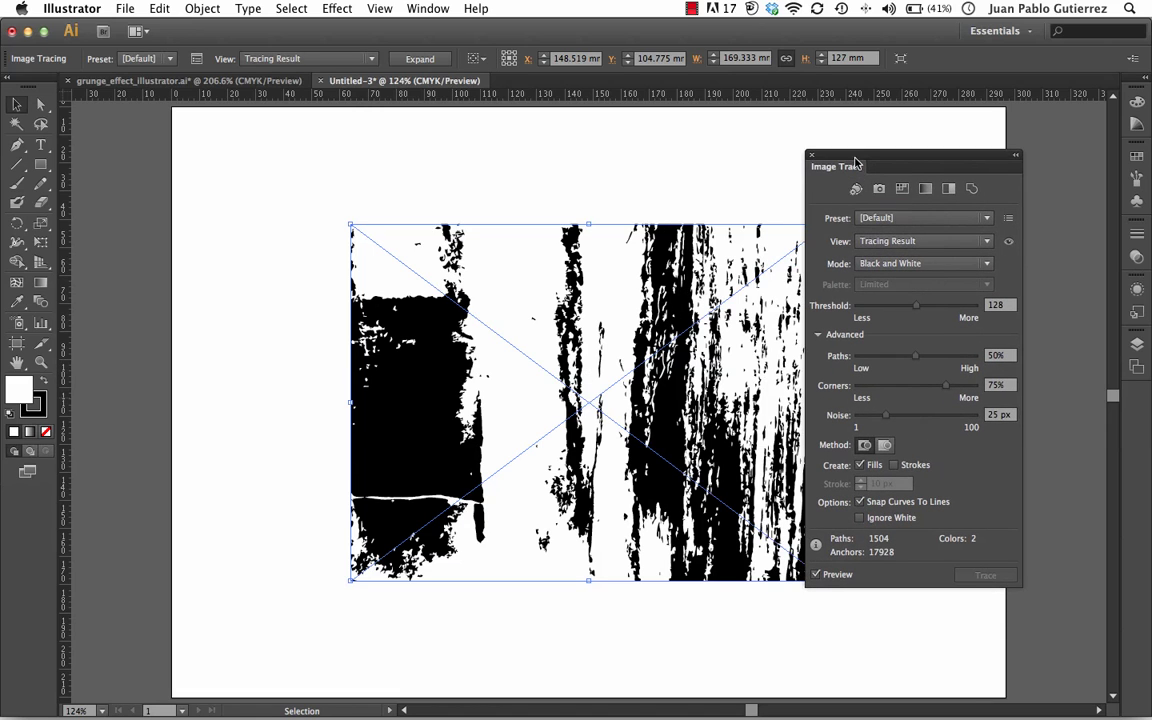
drag(858, 157, 860, 147)
Collapse Advanced and raise the trace Threshold from 128 to 151
click(821, 325)
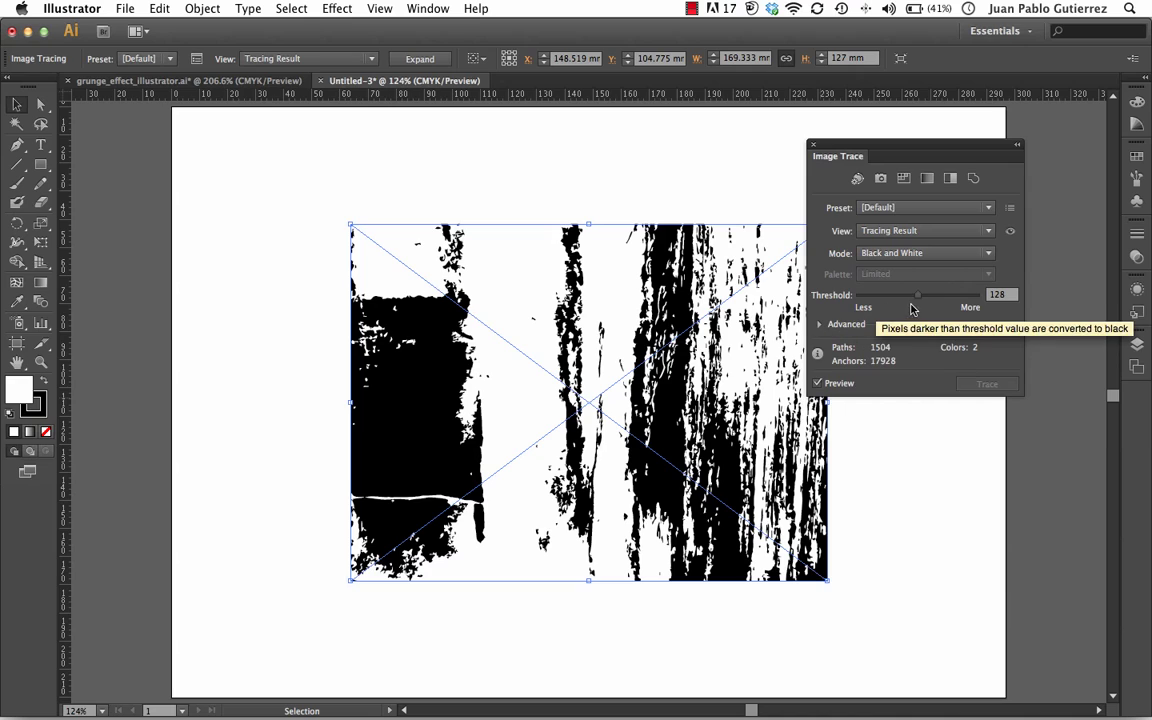
drag(917, 296, 937, 298)
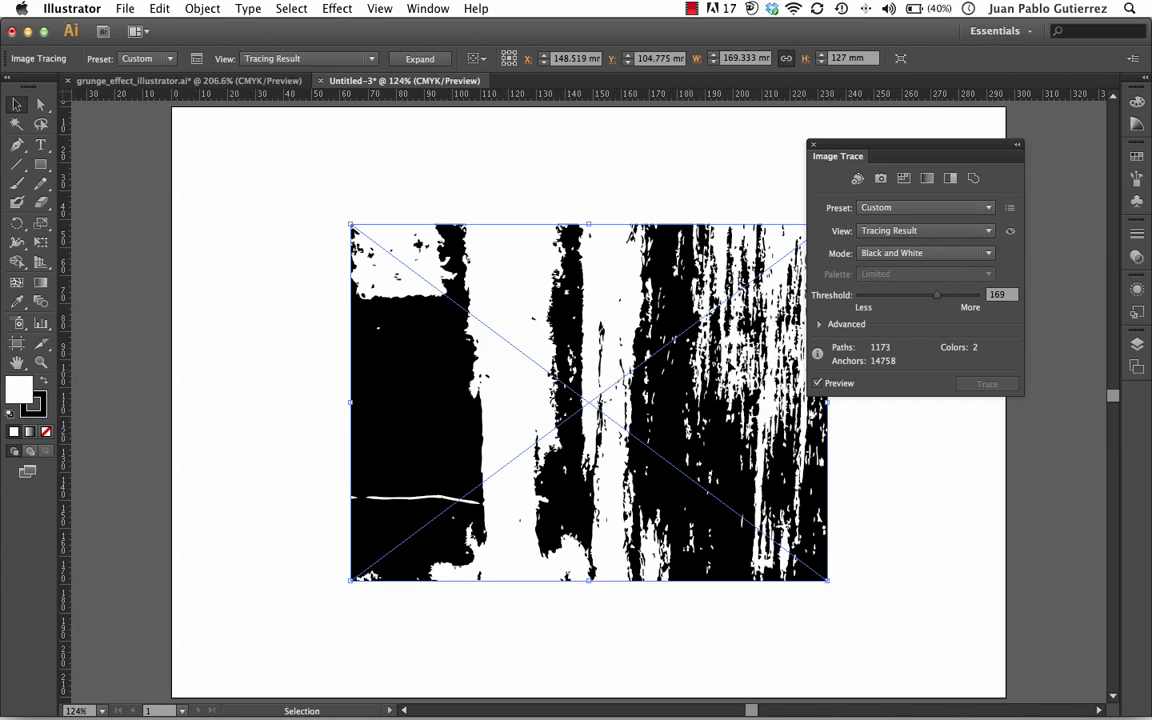
drag(937, 296, 931, 300)
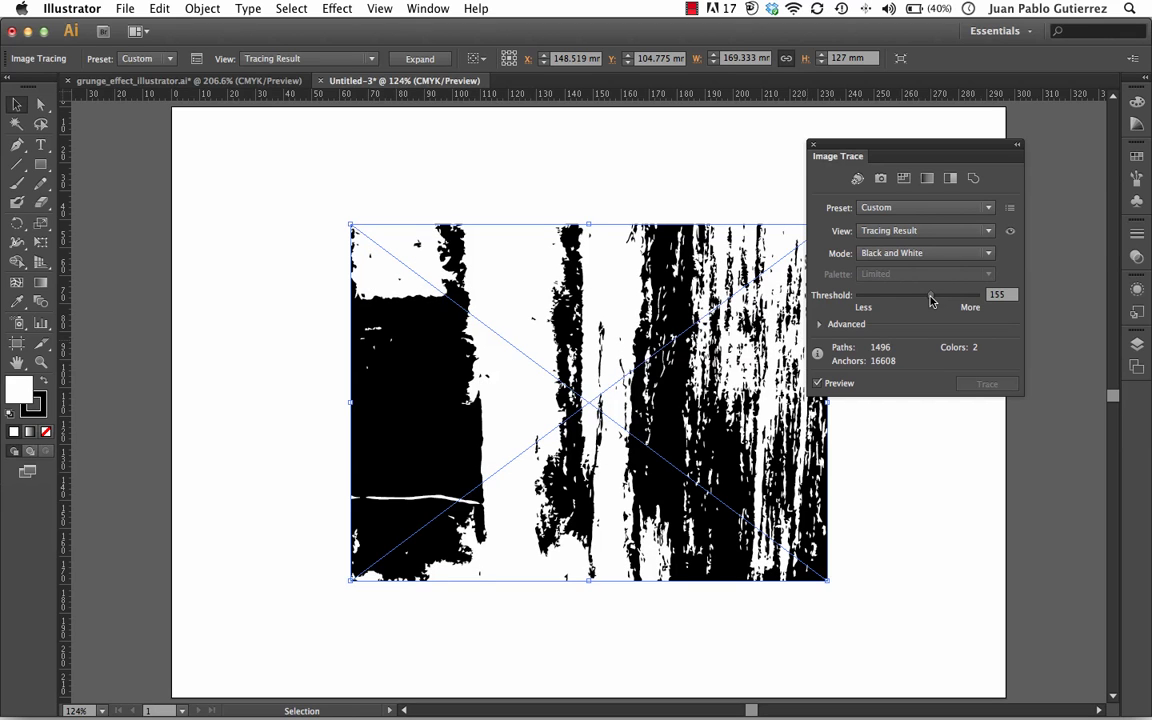
drag(930, 300, 928, 300)
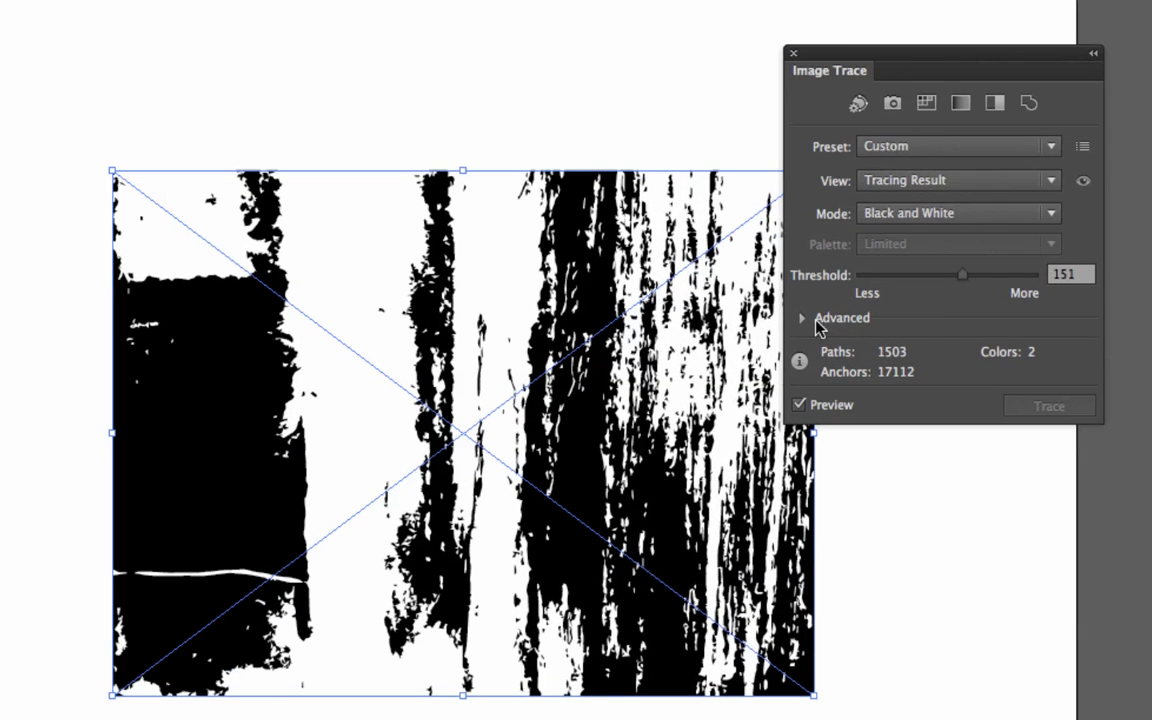
Show the Advanced trace options and turn on Ignore White
click(802, 318)
click(802, 318)
click(802, 318)
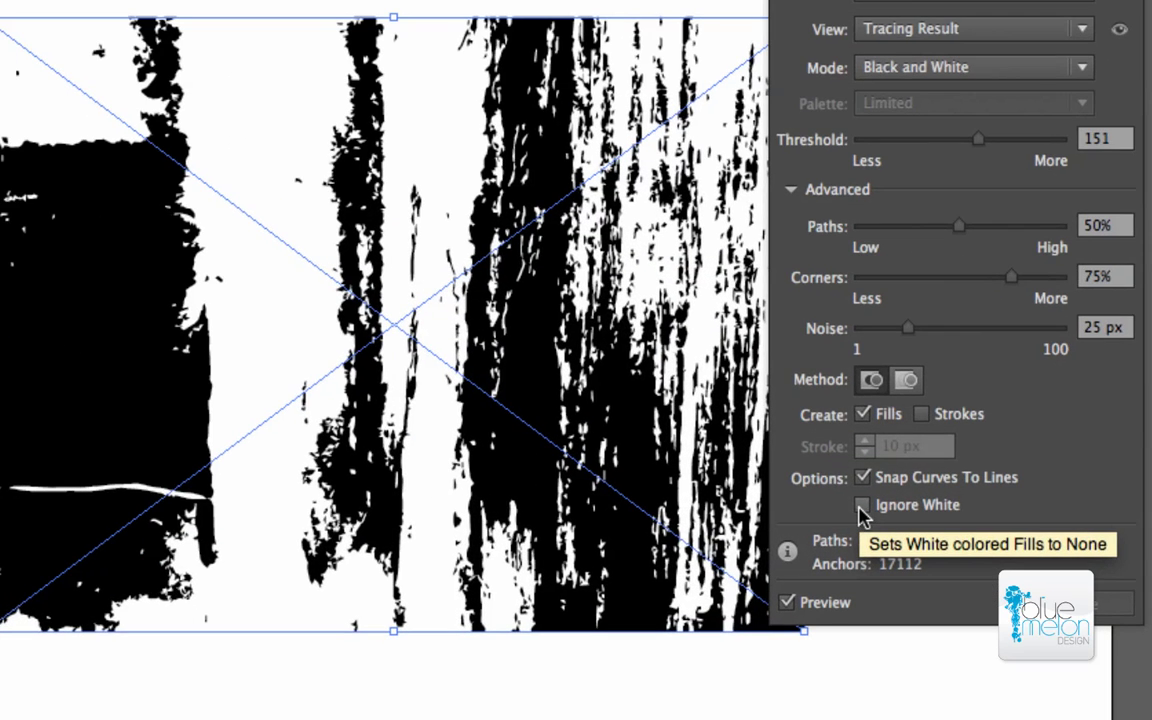
click(862, 506)
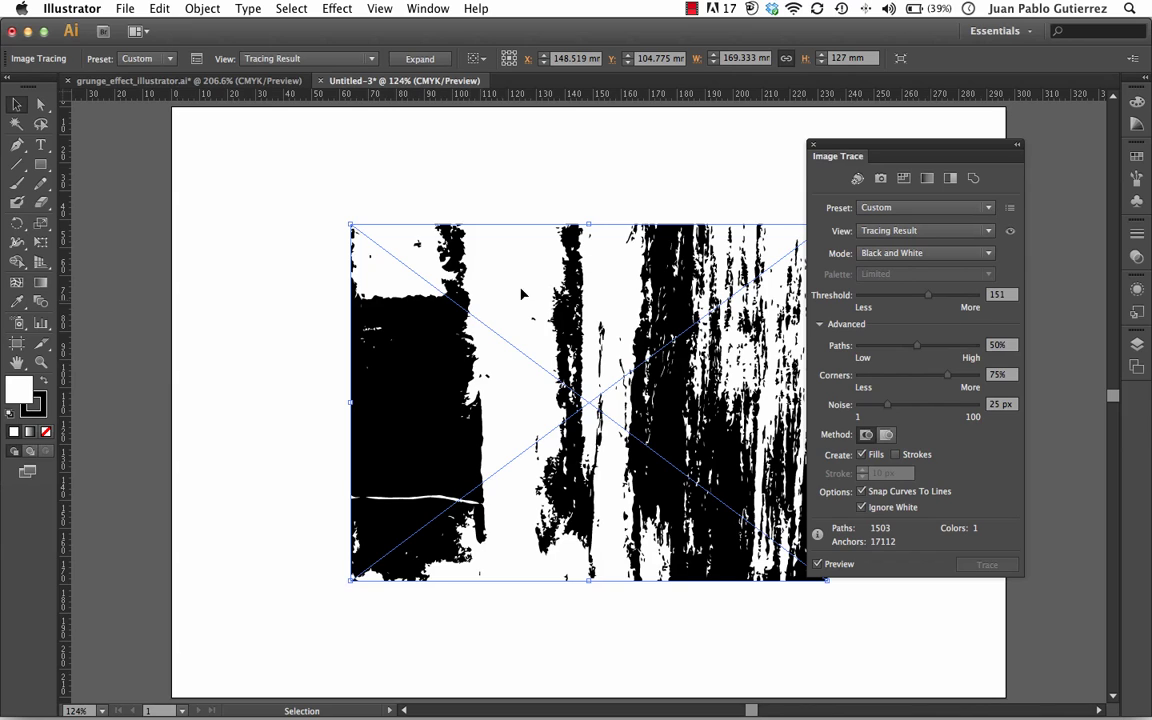
Close the Image Trace panel and check the tracing in Outline view
click(786, 156)
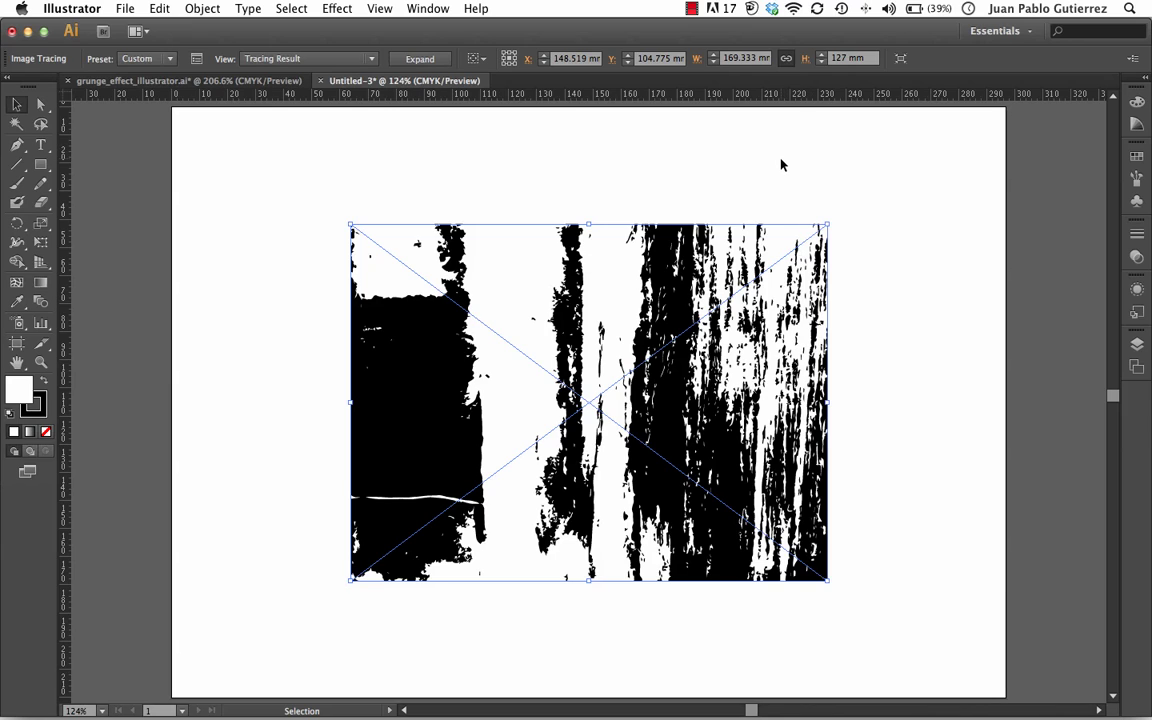
key(super+y)
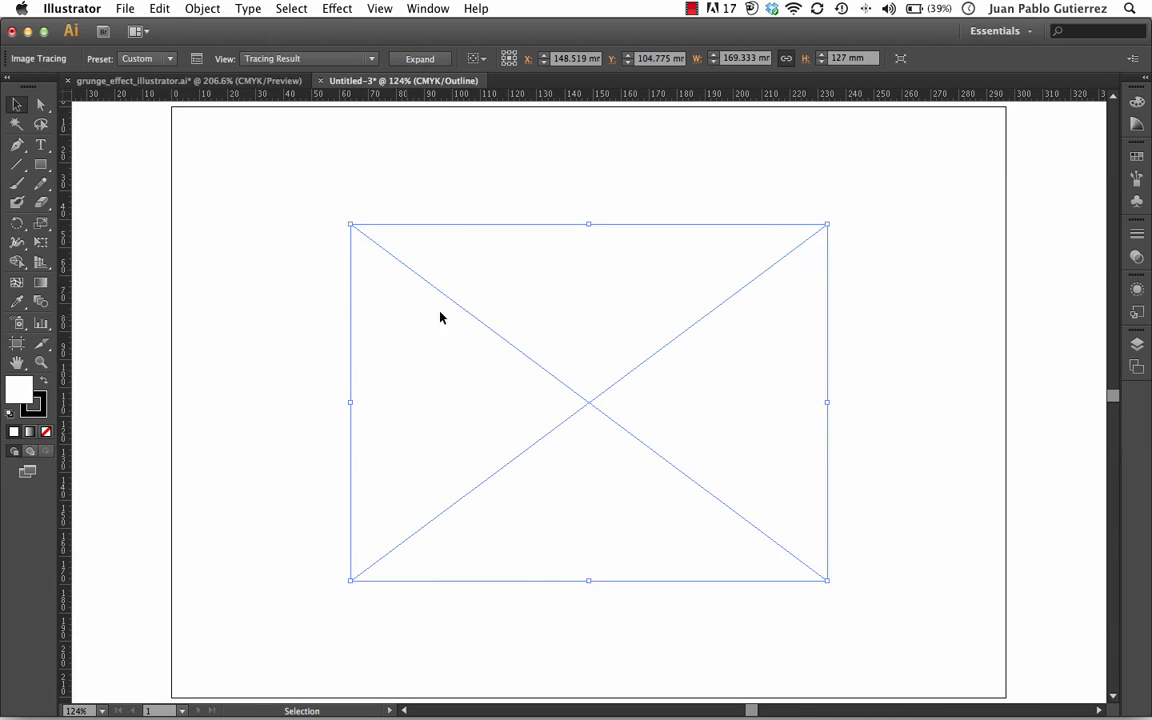
key(super+y)
key(super+y)
key(a)
Return to Preview and reselect the traced wood texture
key(super+y)
key(v)
click(905, 312)
click(717, 372)
click(920, 401)
click(676, 334)
key(super+y)
click(933, 316)
key(super+y)
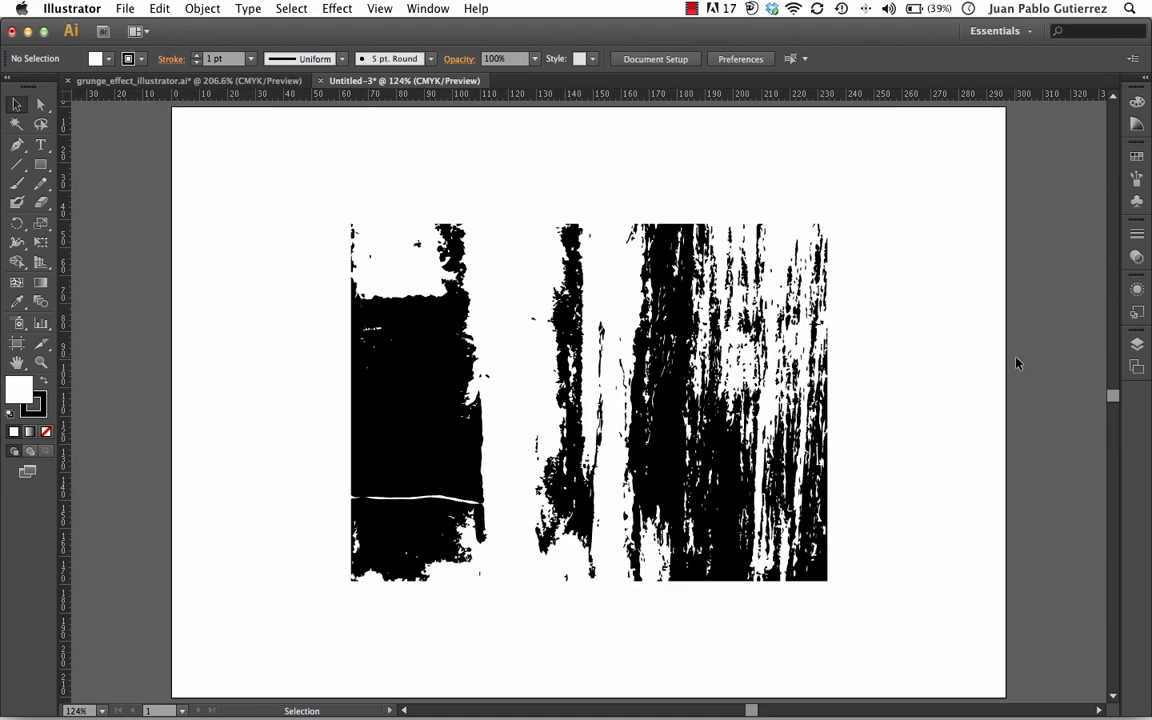
click(660, 333)
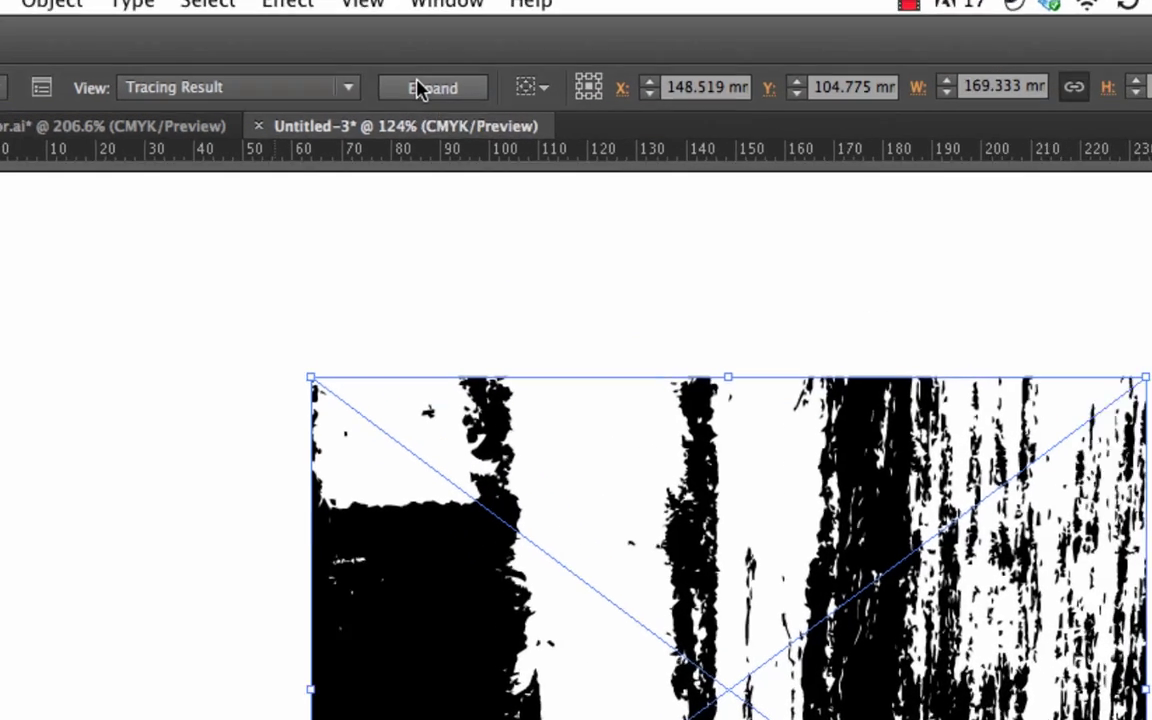
Expand the wood tracing into editable black paths and check them in Outline view
click(426, 88)
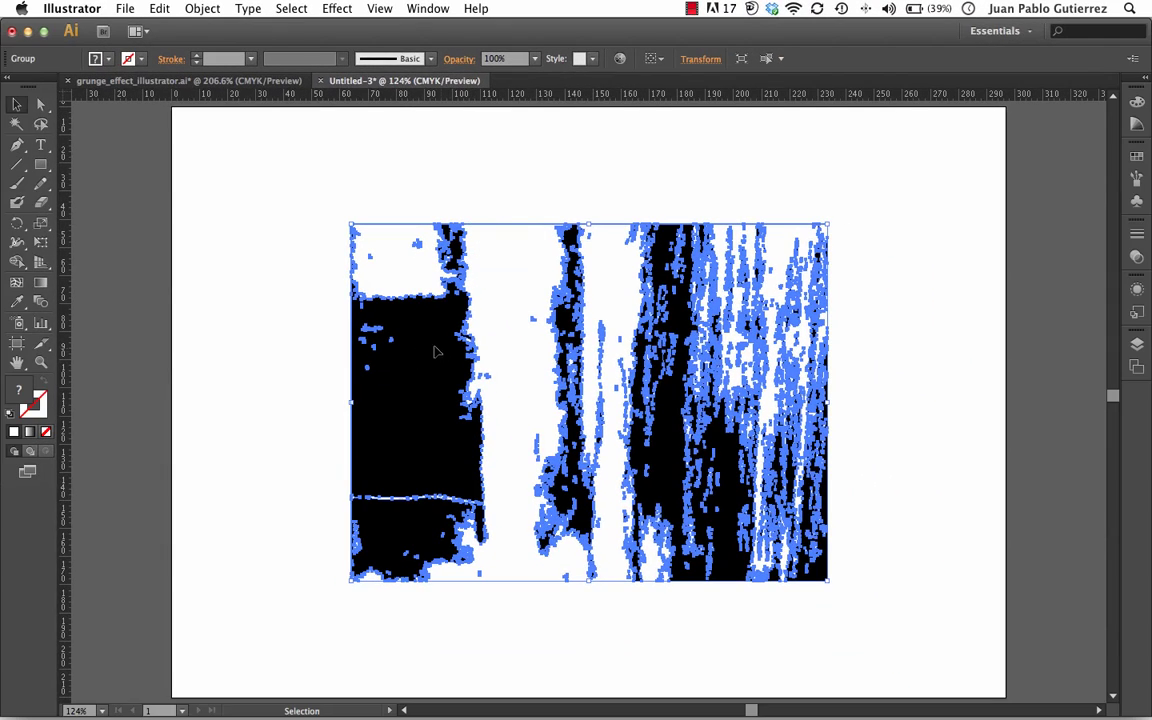
key(super+y)
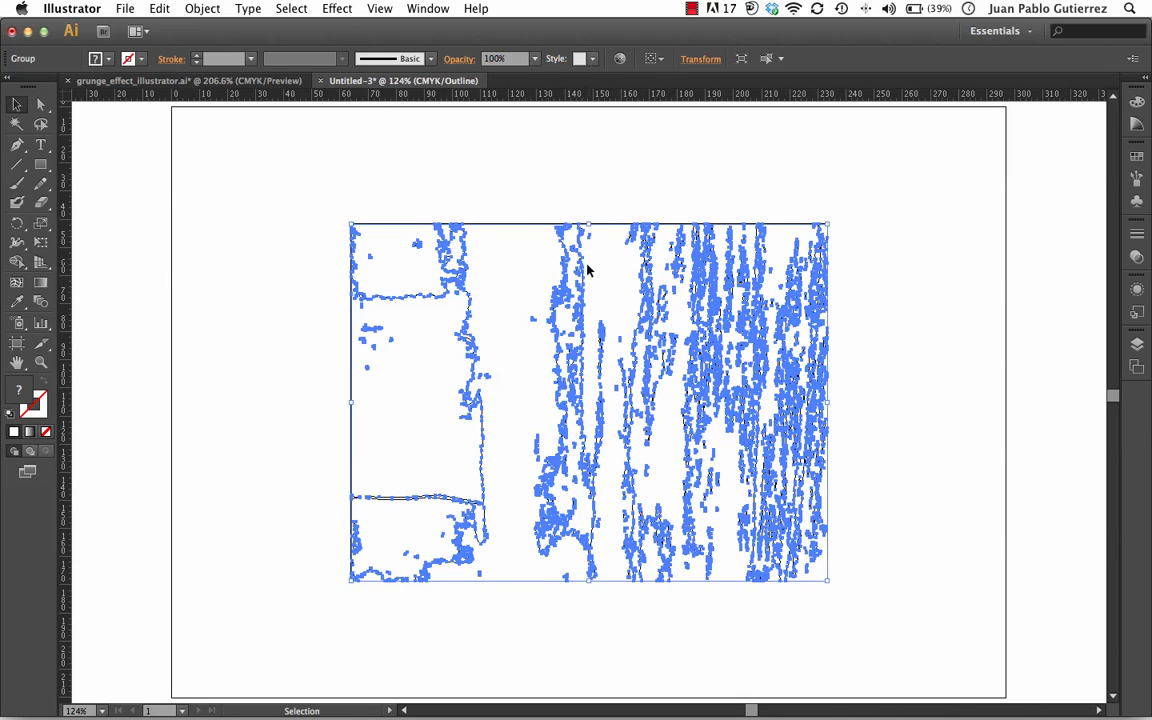
key(super+y)
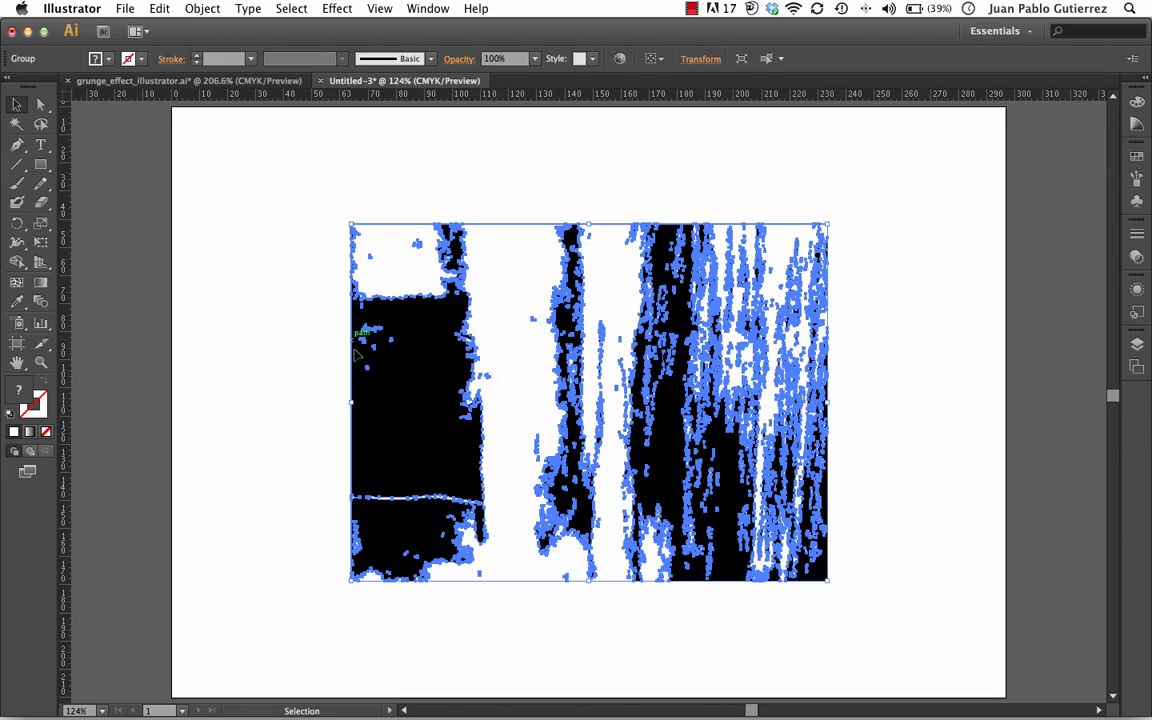
click(285, 307)
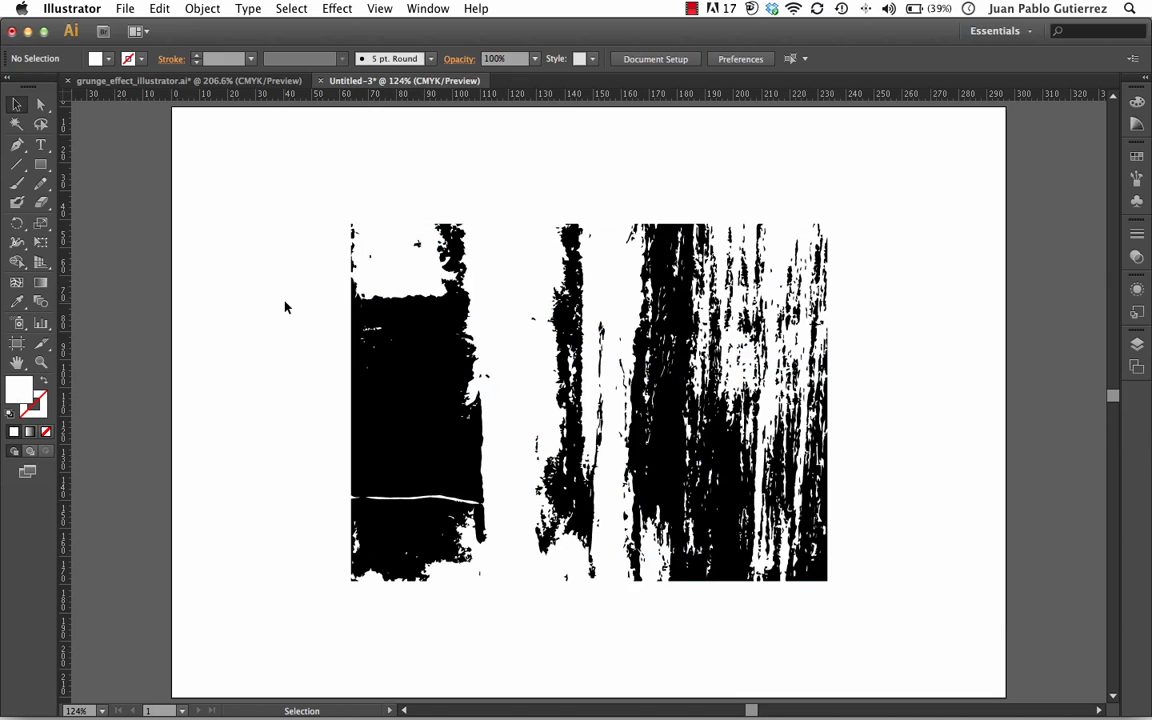
scroll(285, 307, down, 1)
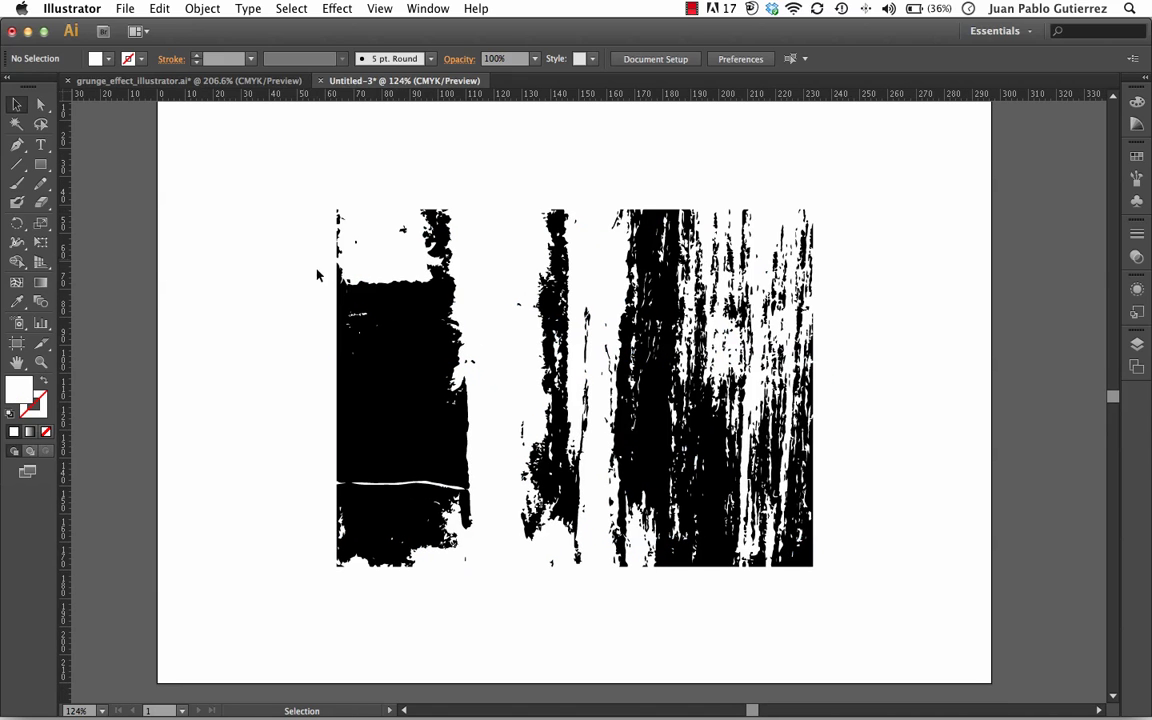
drag(270, 160, 828, 596)
click(828, 596)
click(369, 375)
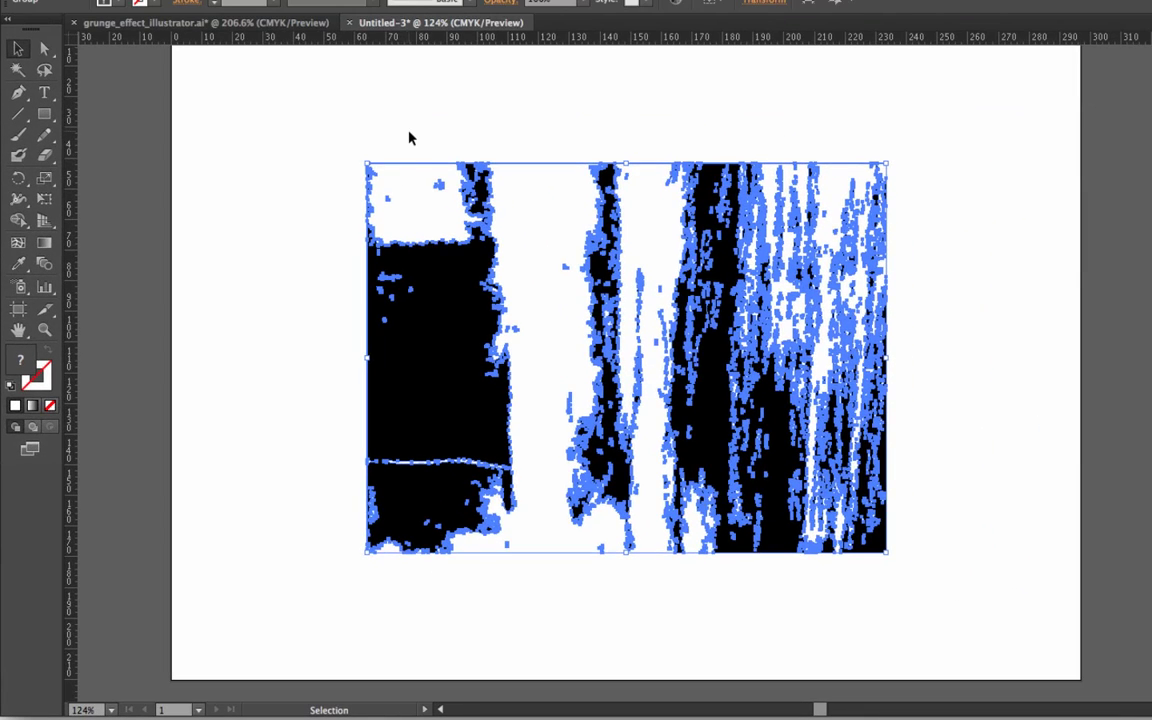
click(409, 140)
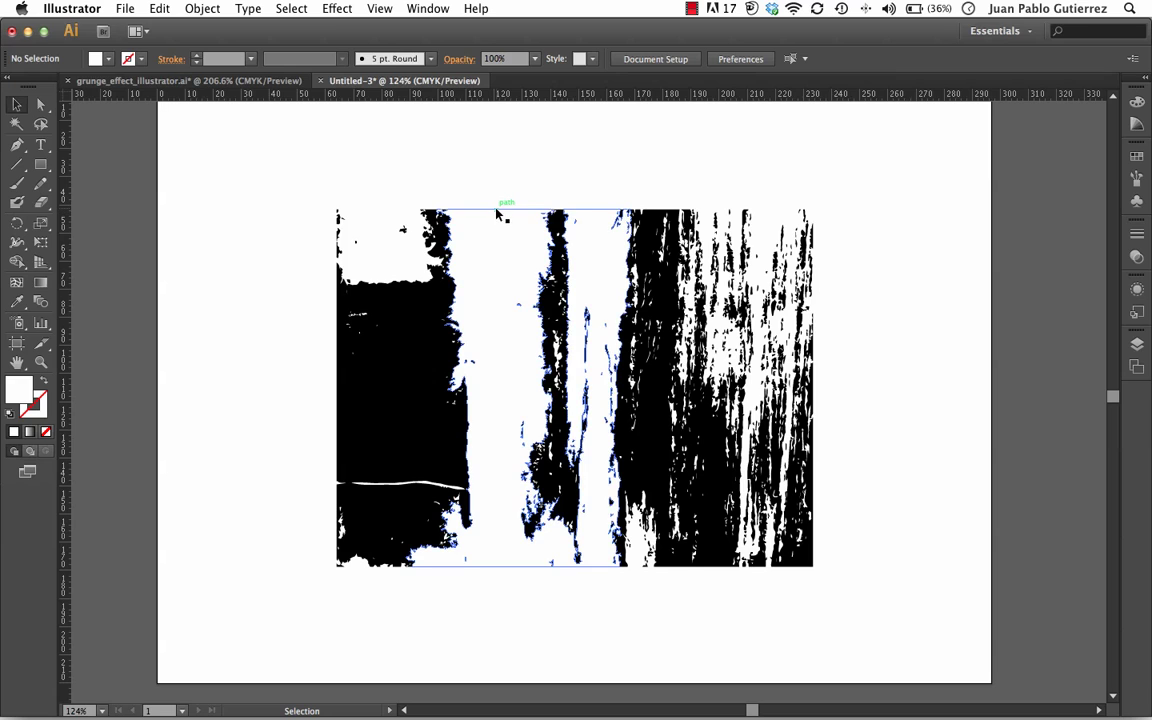
key(super+y)
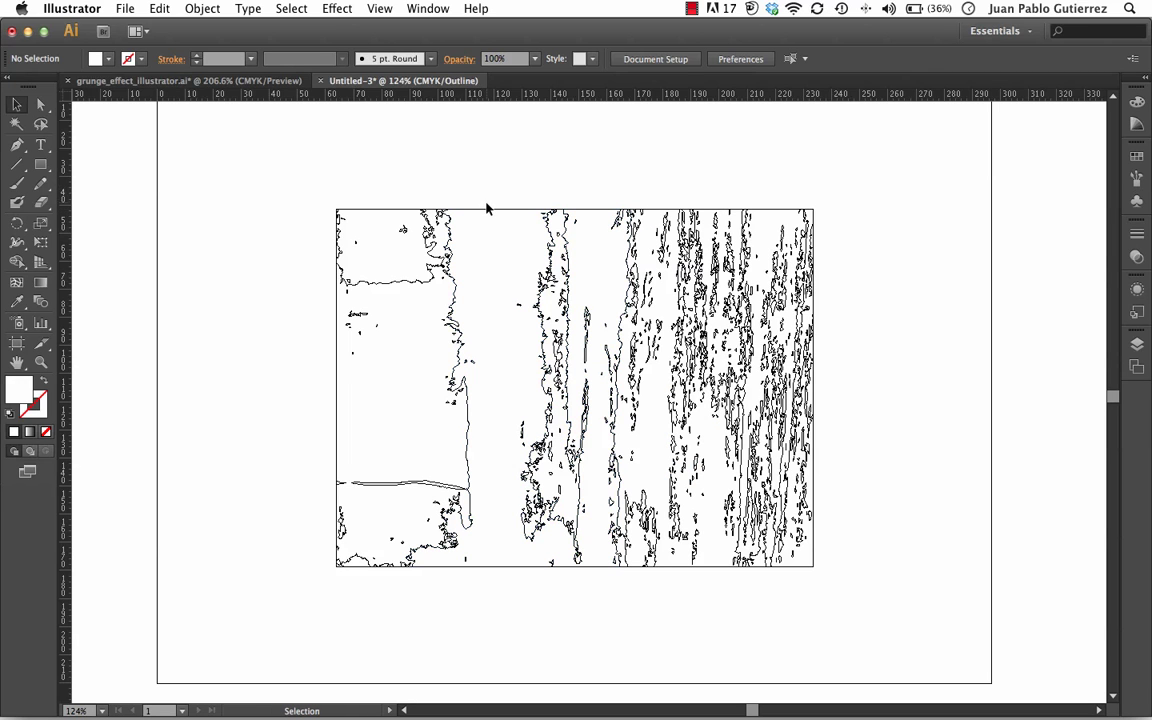
key(super+y)
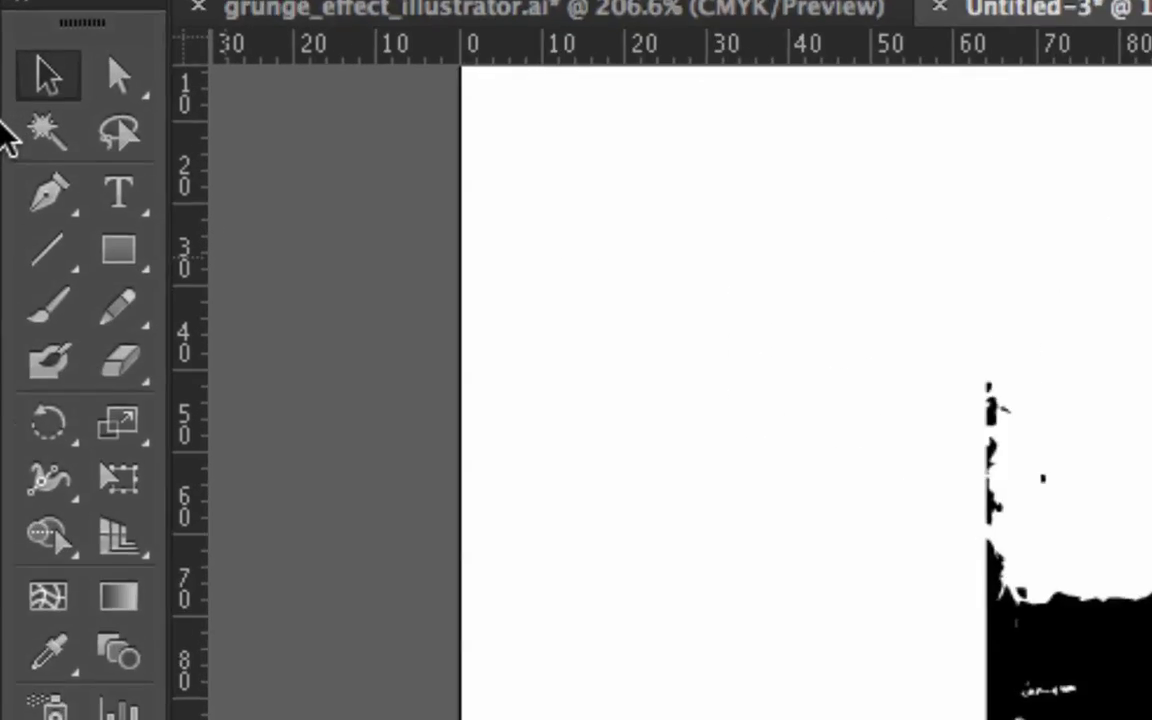
click(16, 124)
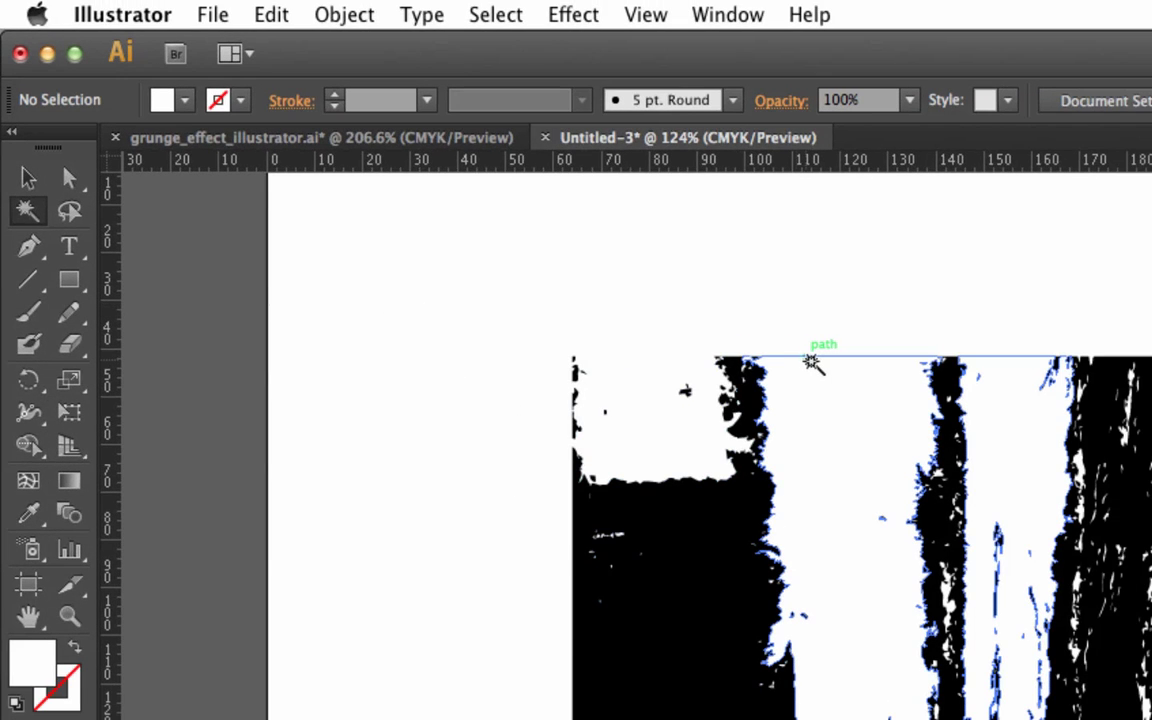
click(828, 358)
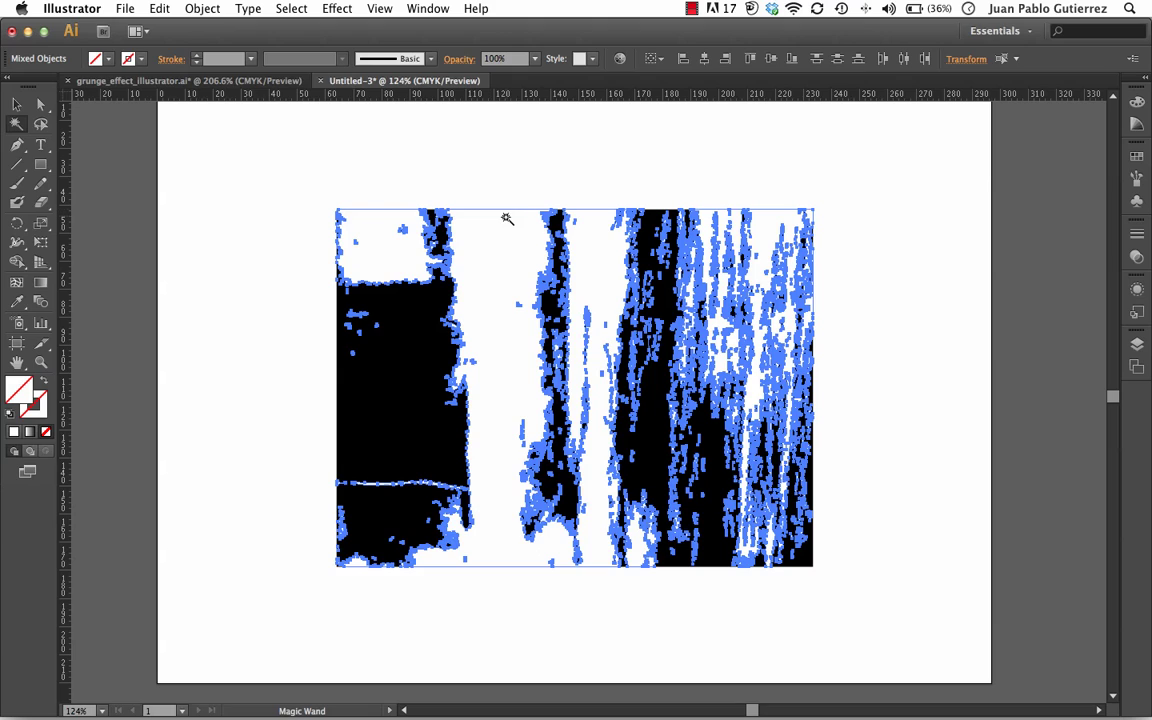
key(v)
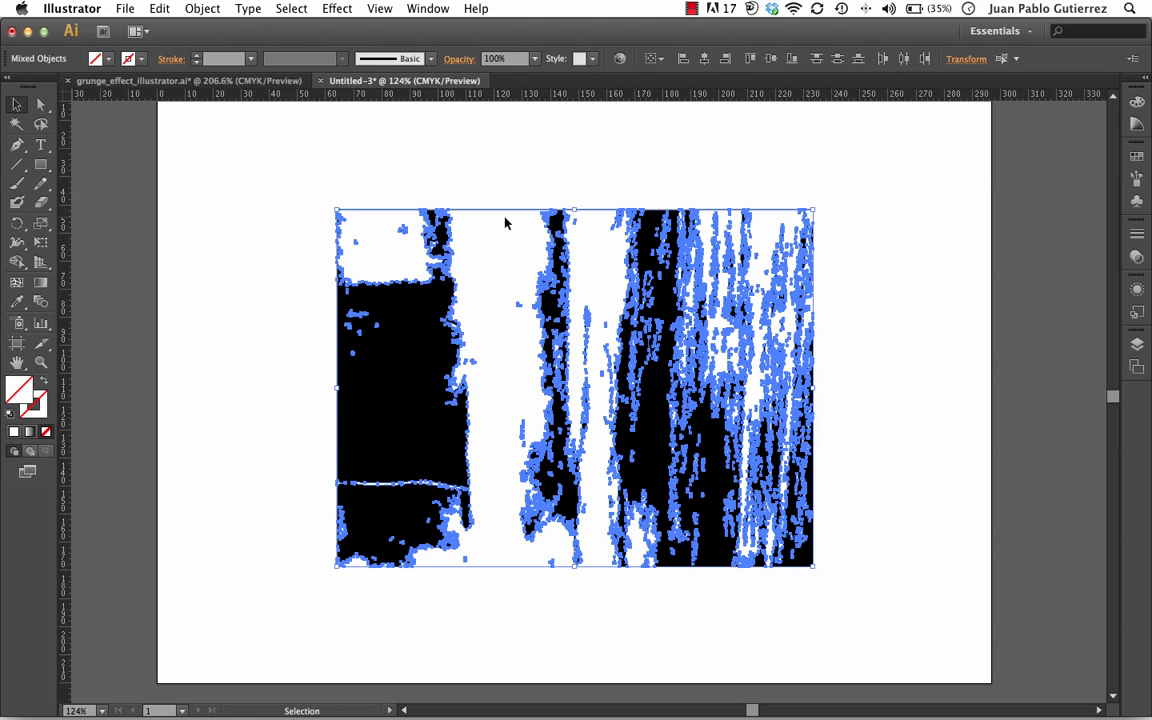
click(505, 223)
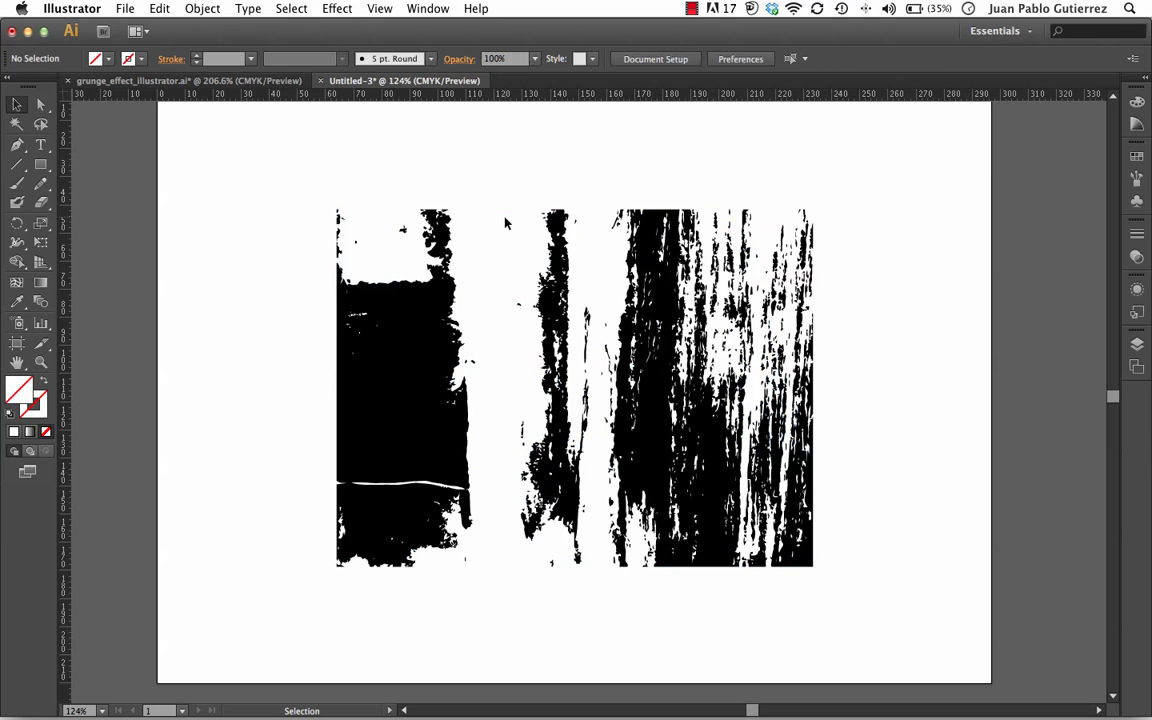
Scale the texture group down to about 95 × 71 mm and move it upper left
click(396, 299)
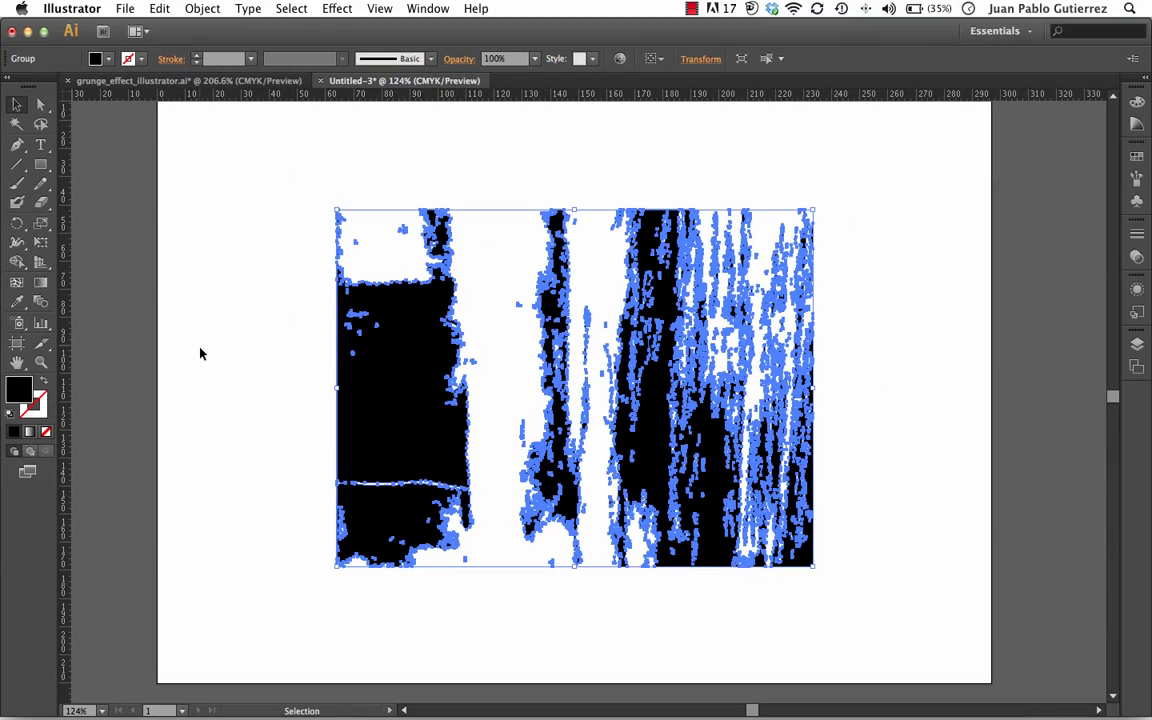
click(237, 342)
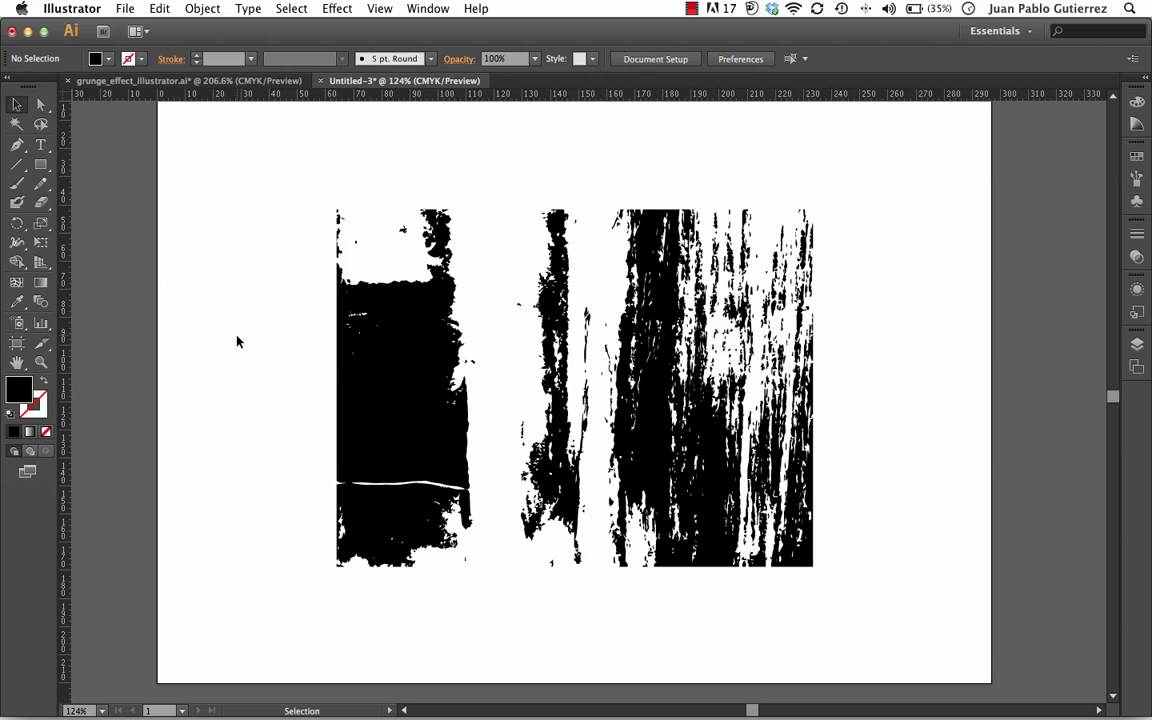
click(418, 355)
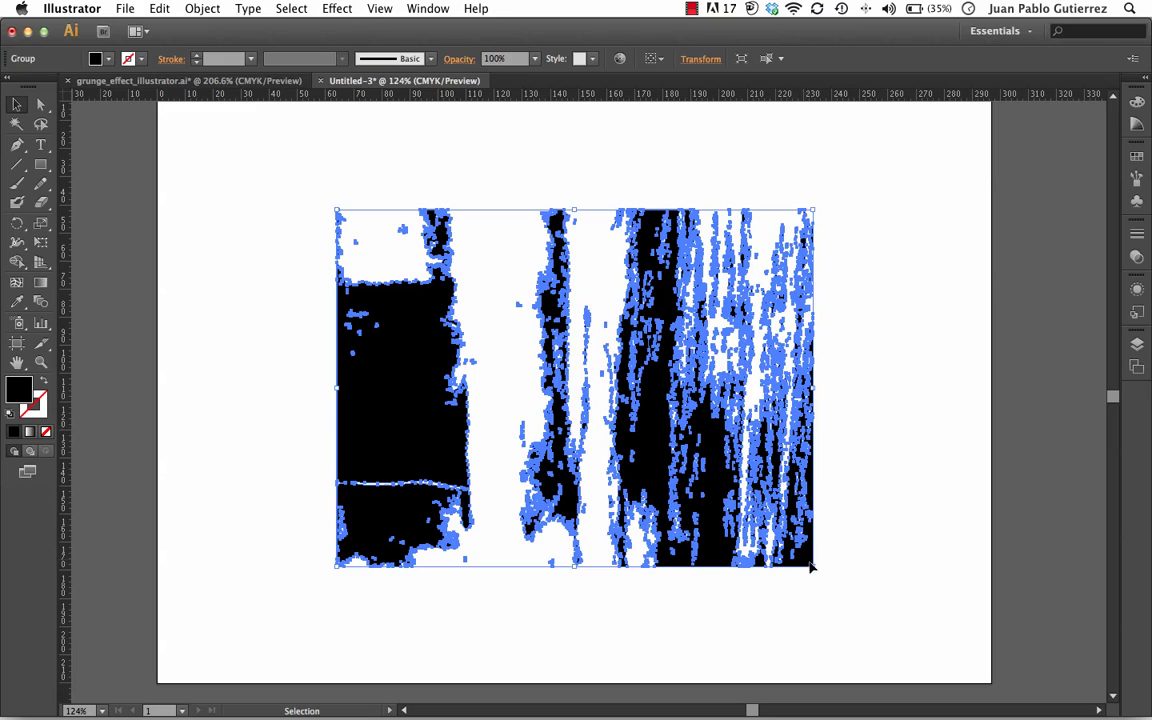
drag(815, 566, 586, 396)
drag(382, 329, 247, 273)
click(505, 492)
Type GRUNGE below the texture and scale it up to a large size
key(t)
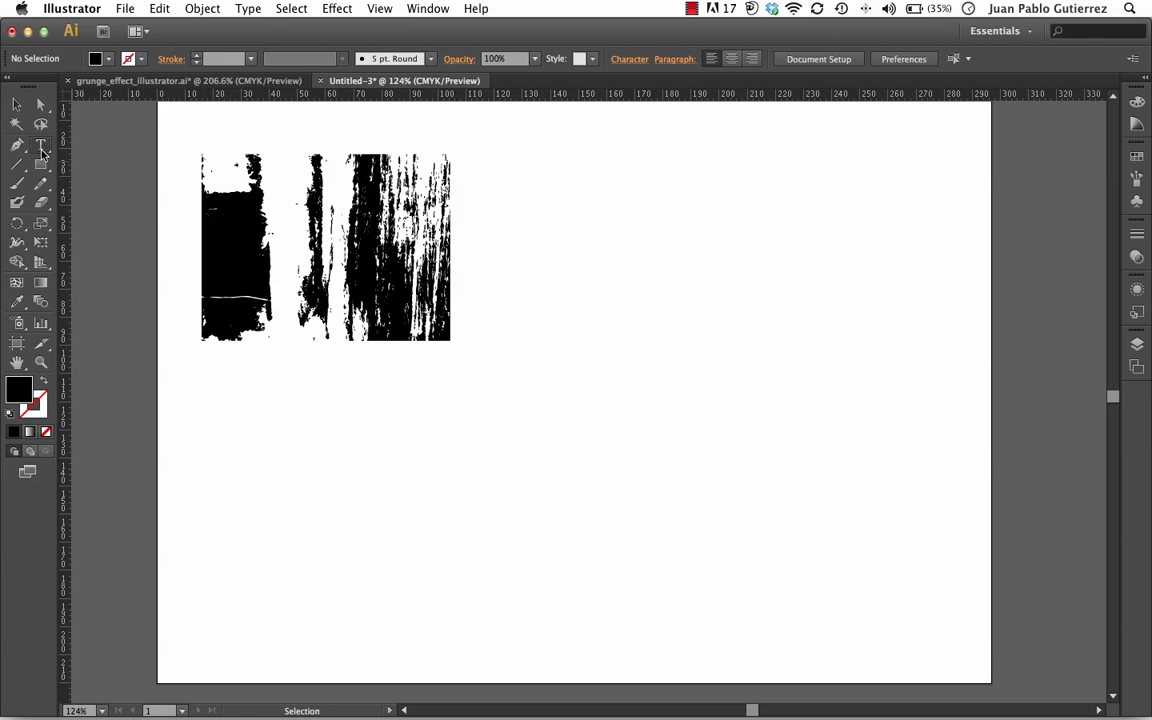
click(510, 436)
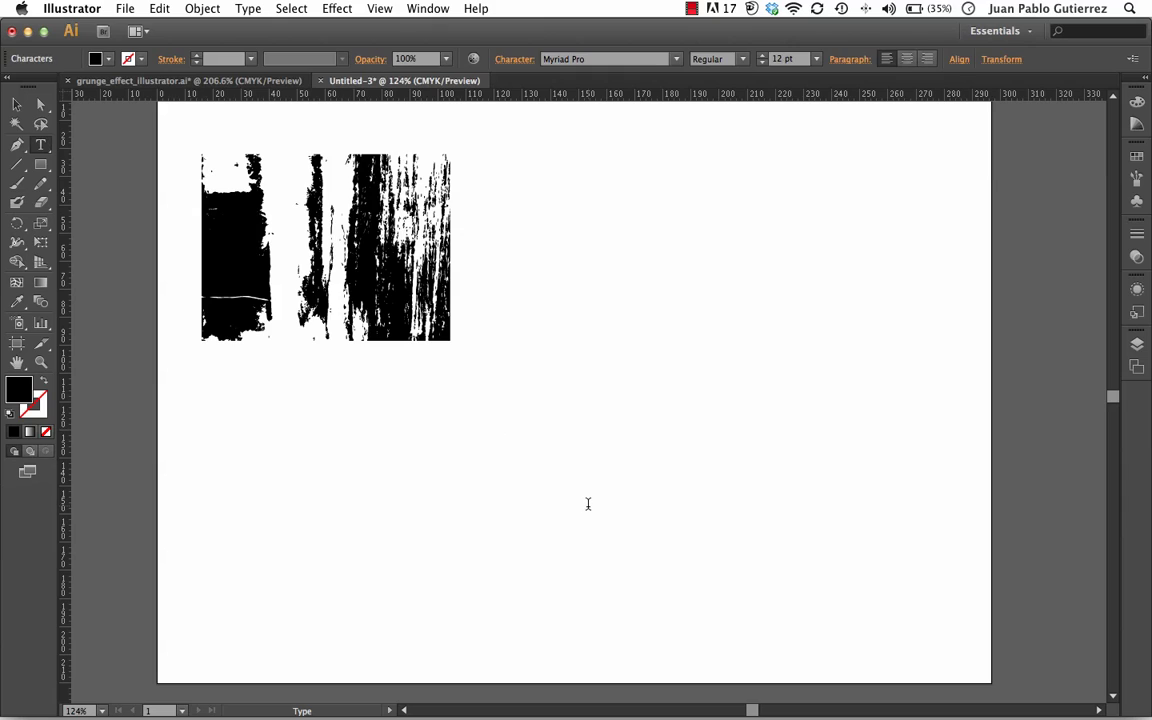
text(GRUNGE)
key(Escape)
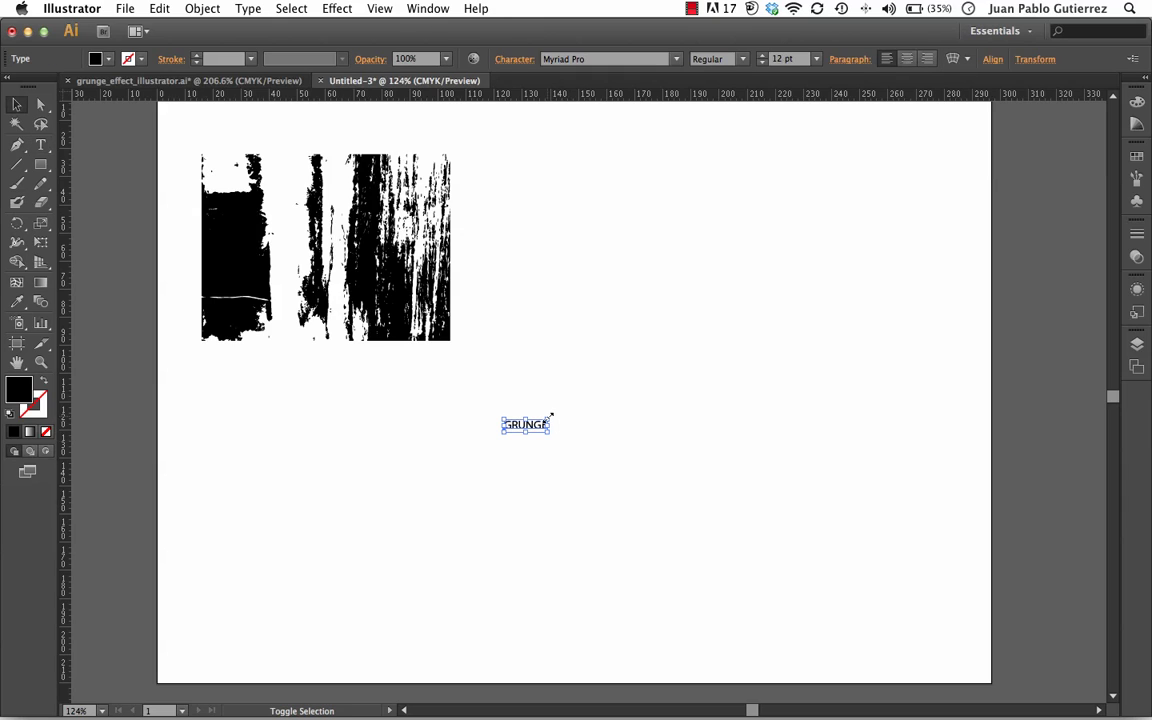
drag(550, 414, 748, 358)
drag(590, 438, 650, 457)
Adjust GRUNGE's tracking and centring, and set it to Myriad Pro Bold
key(alt+Left)
key(alt+Left)
key(alt+Left)
key(alt+Left)
key(alt+Left)
key(alt+Left)
key(alt+Left)
key(alt+Left)
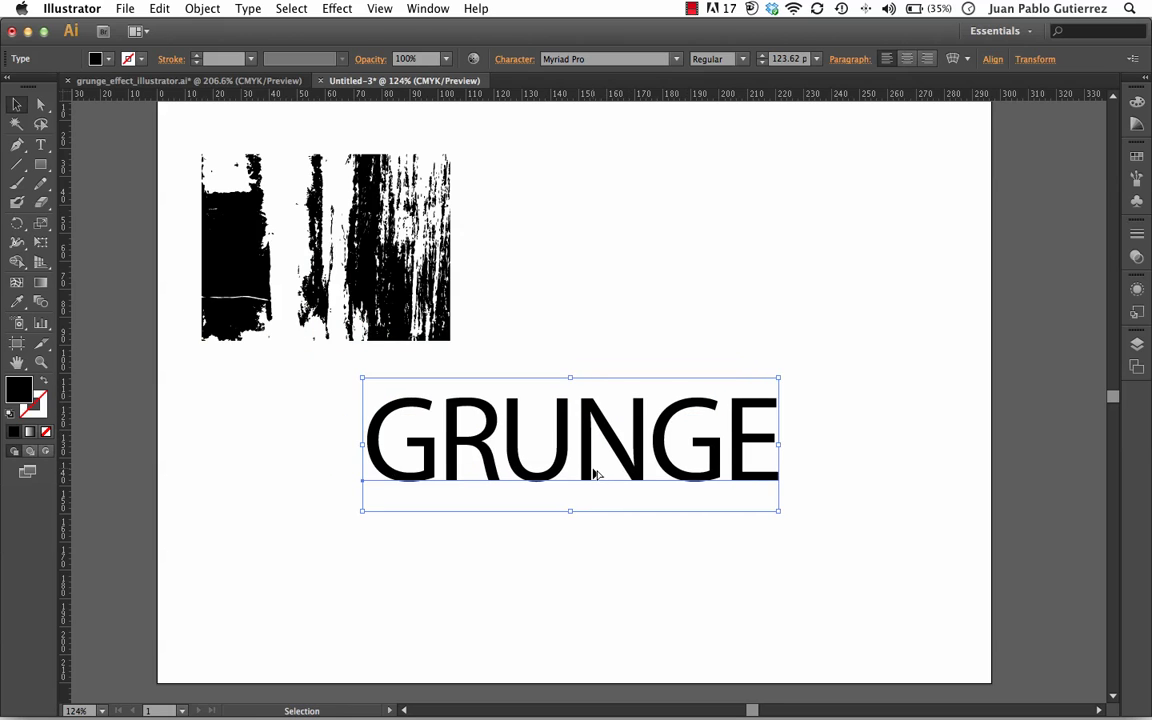
key(super+shift+c)
key(alt+Right)
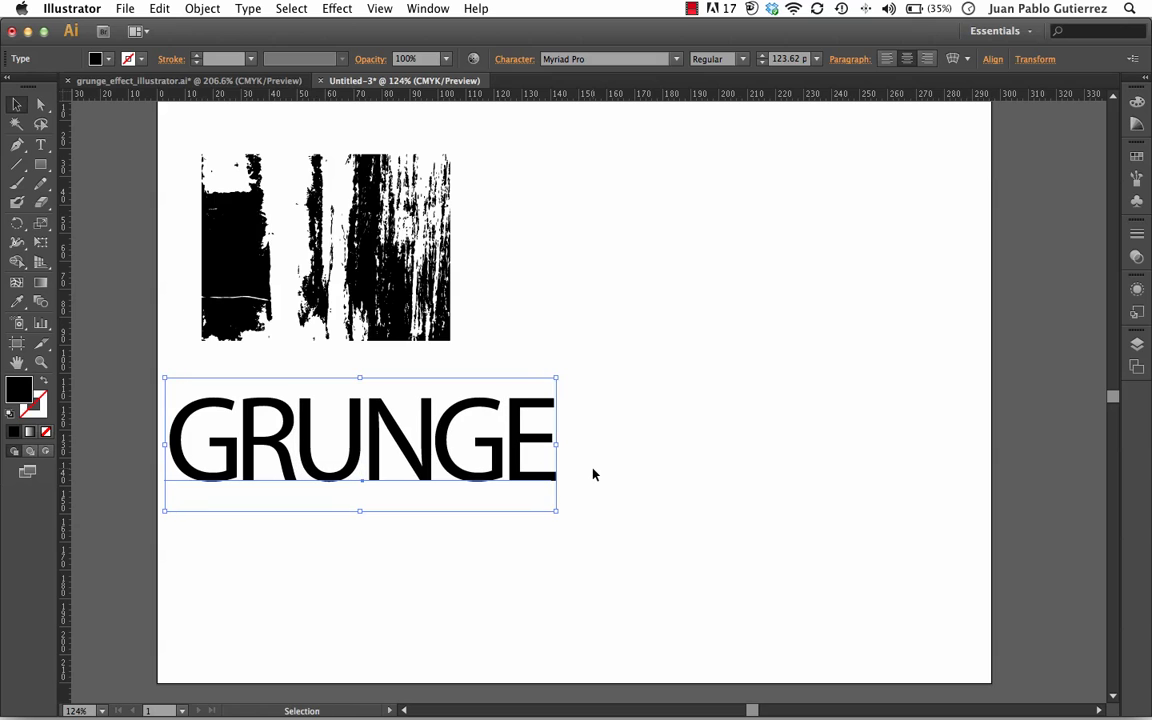
drag(400, 433, 556, 434)
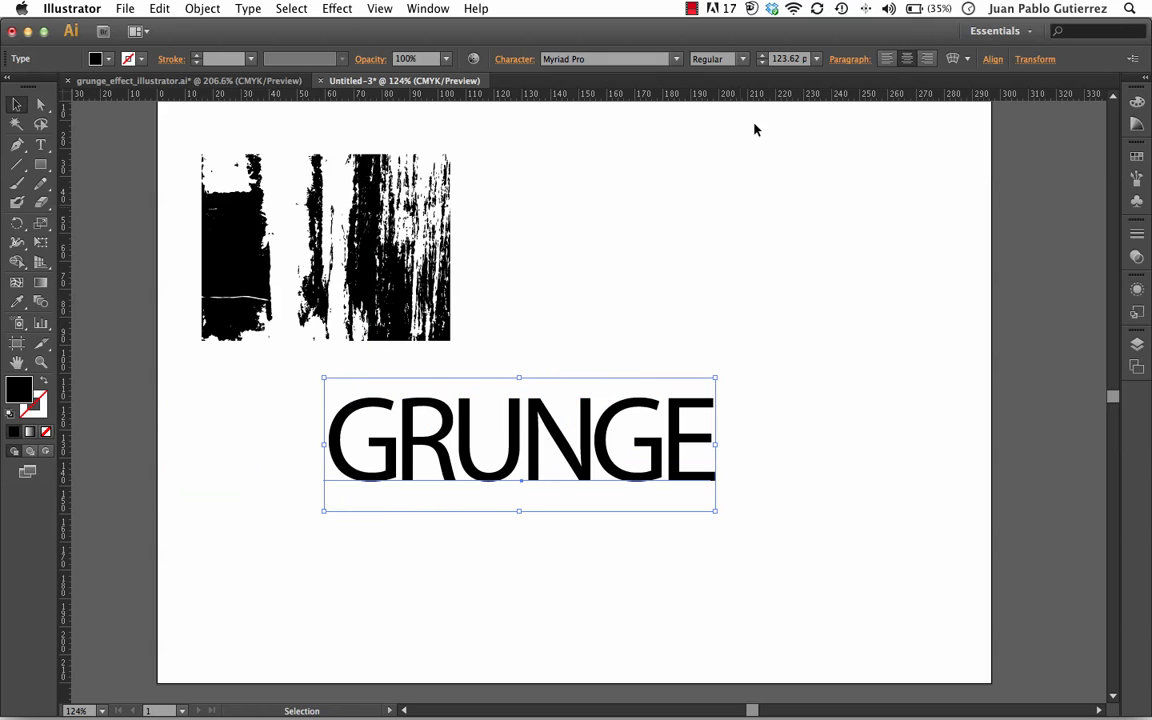
click(718, 60)
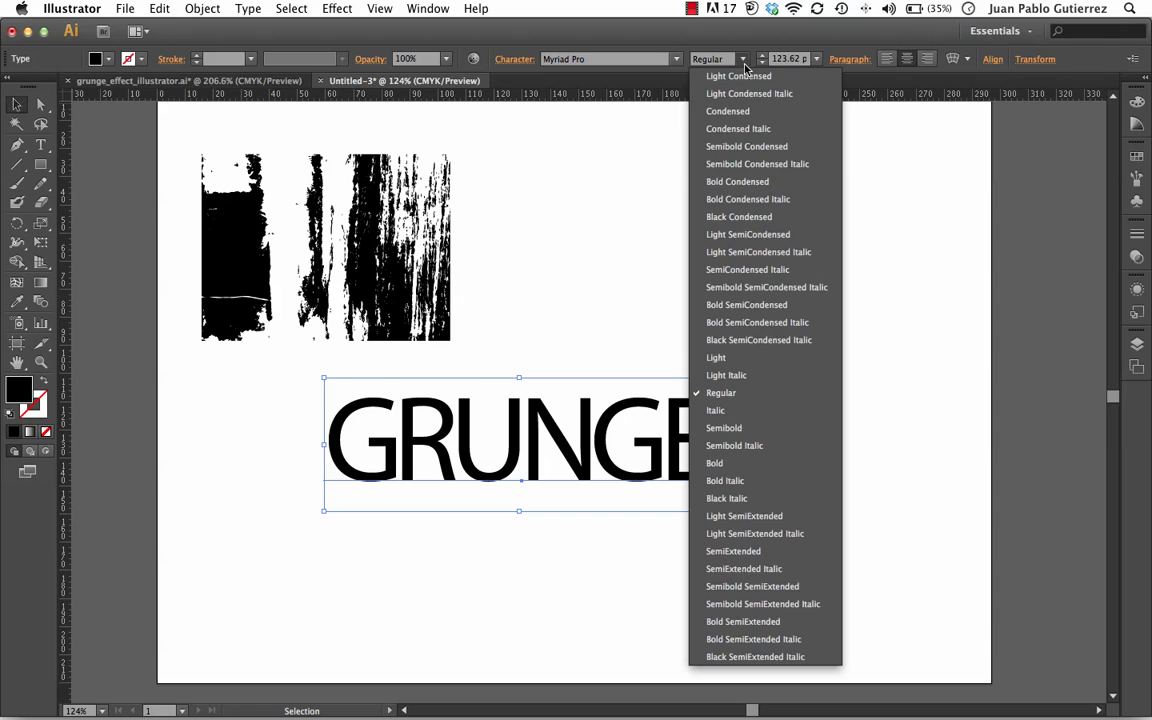
click(758, 461)
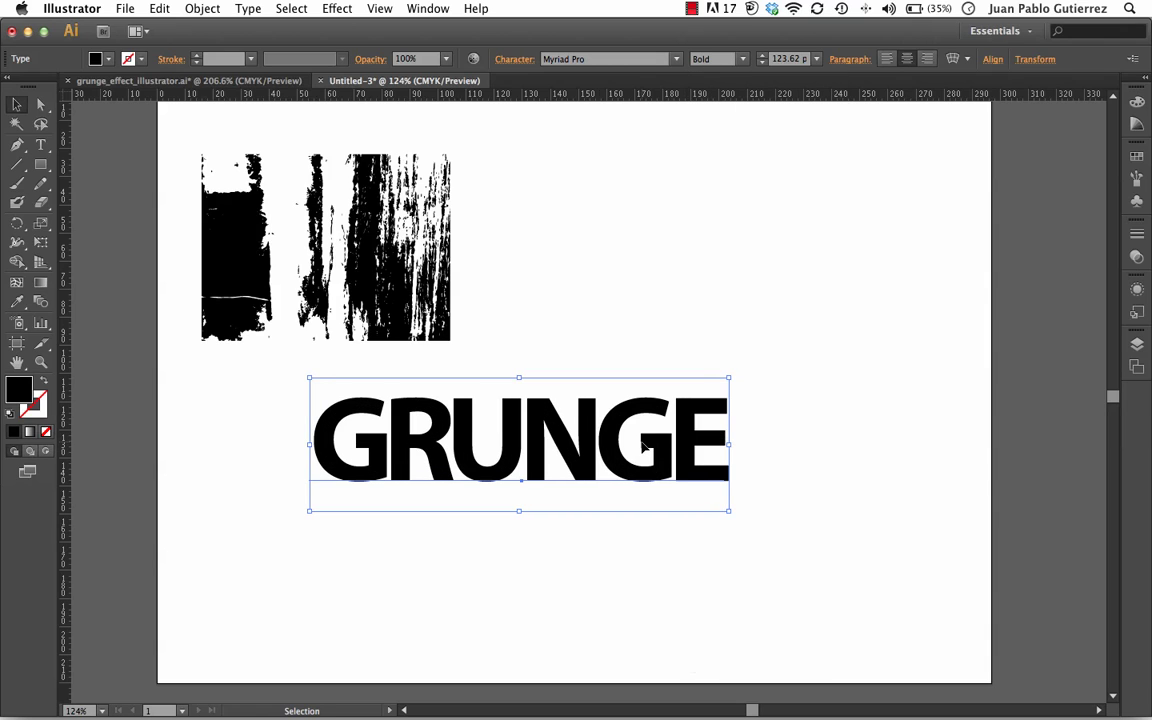
drag(467, 460, 502, 451)
Deselect the GRUNGE text
click(662, 335)
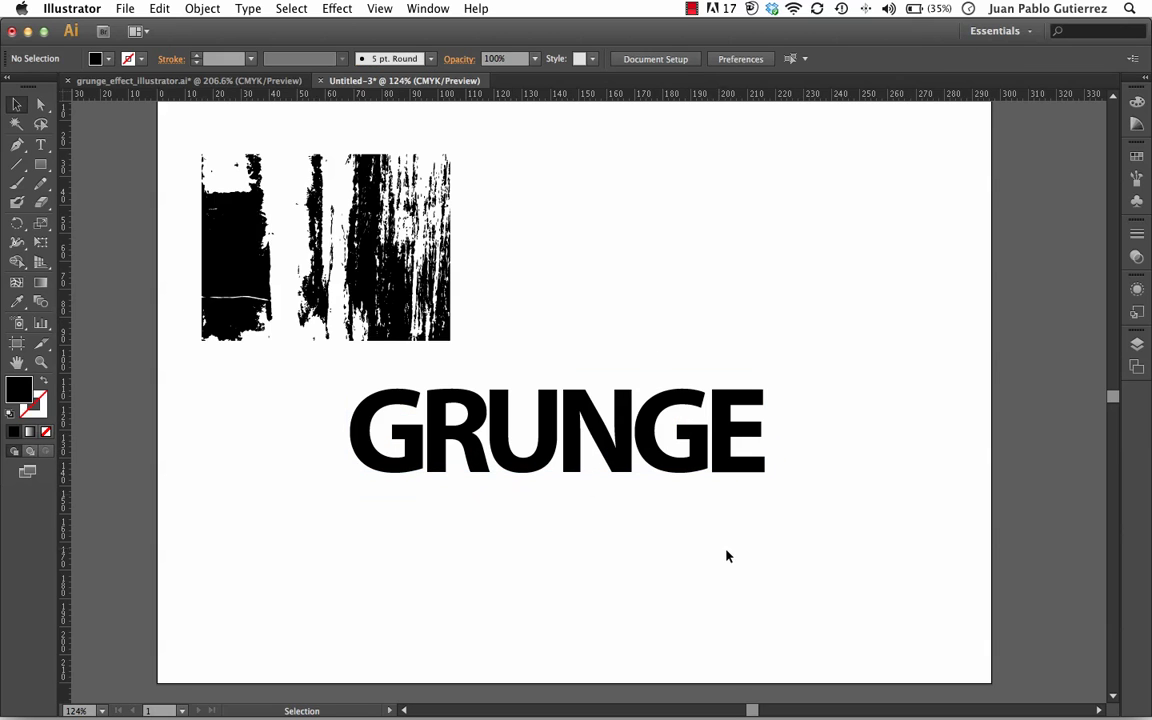